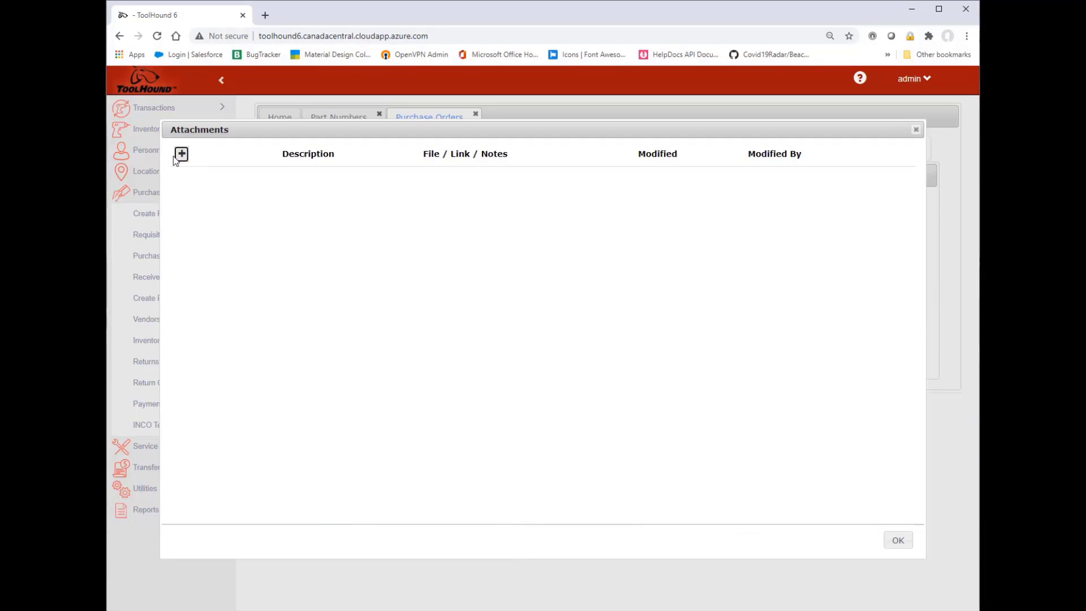
- Add a new Link attachment and begin its description 'Order from here'
{"action": "left_click", "coordinate": [181, 155]}
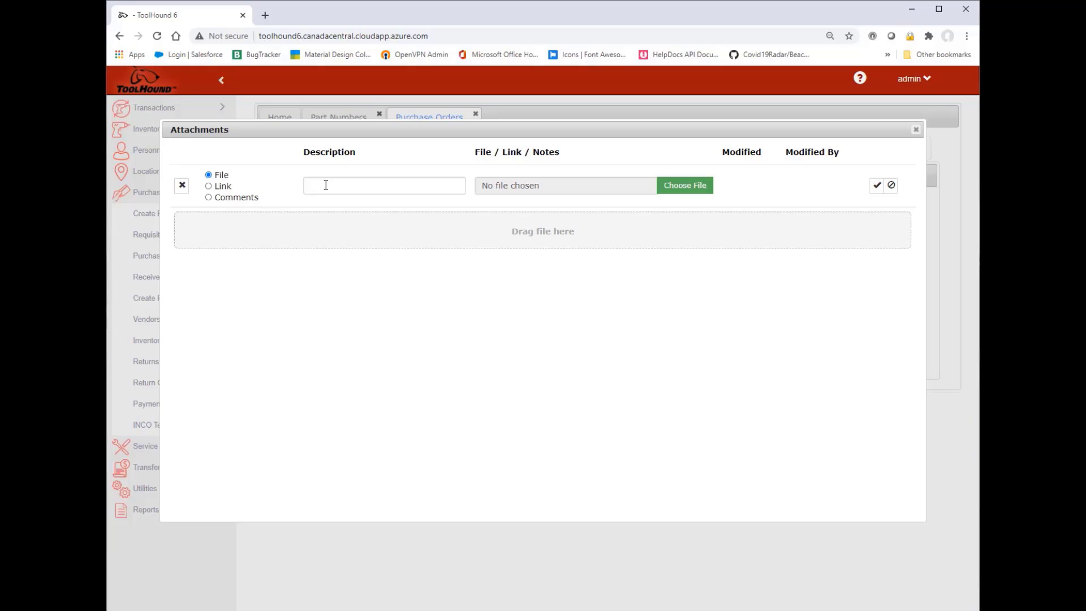
{"action": "left_click", "coordinate": [211, 187]}
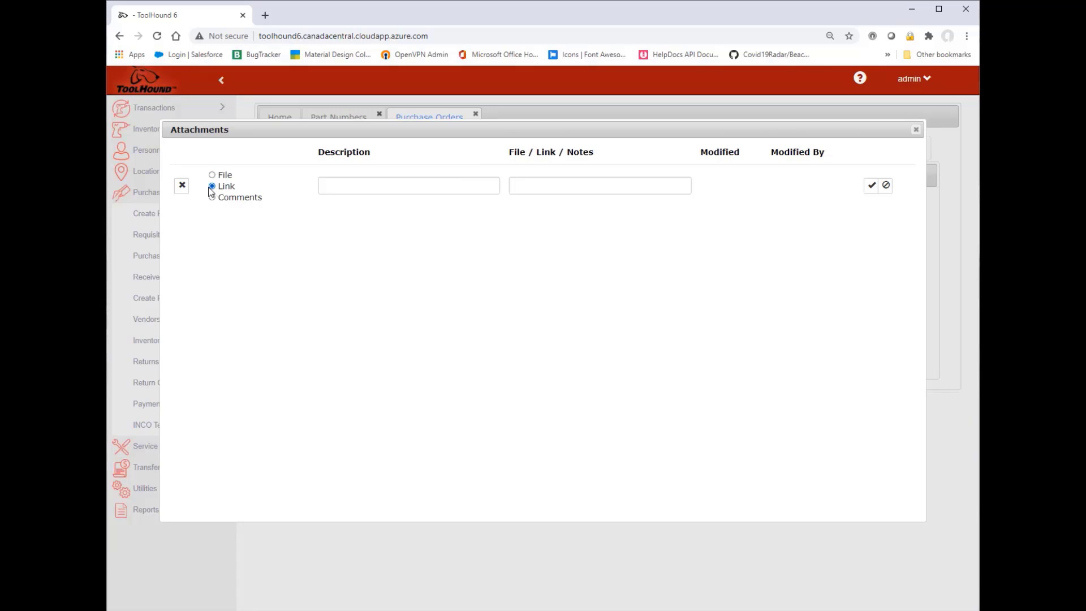
{"action": "left_click", "coordinate": [348, 188]}
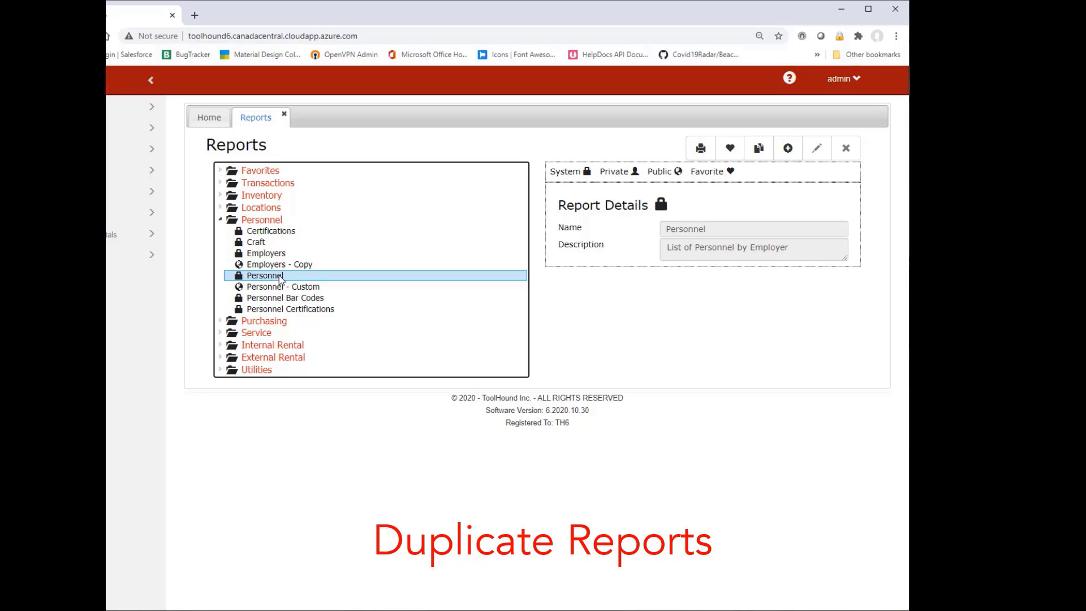
- Duplicate the Personnel report from its right-click menu
{"action": "right_click", "coordinate": [281, 279]}
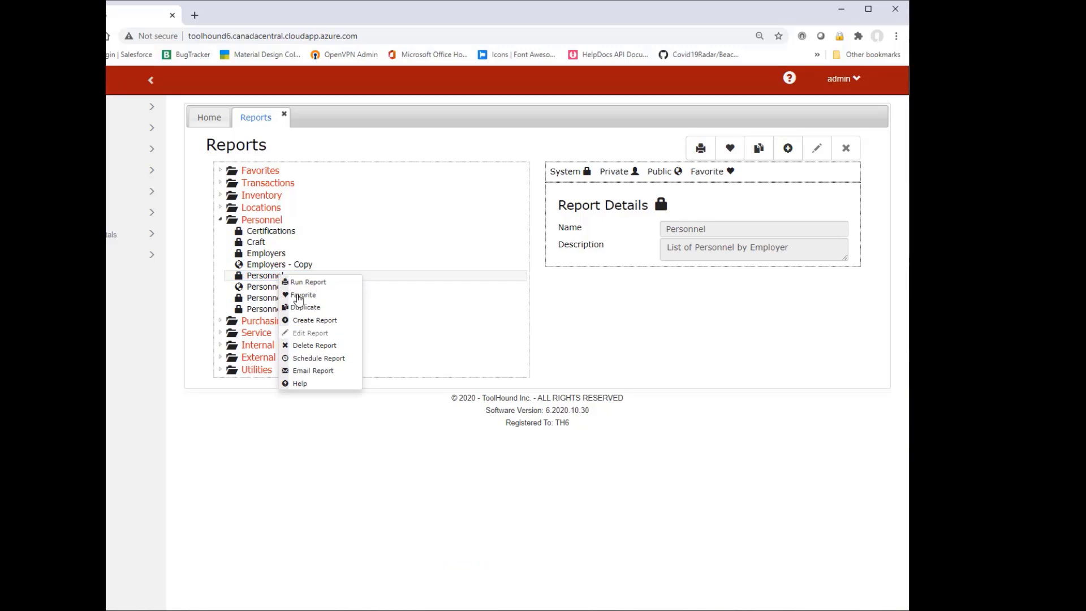
{"action": "left_click", "coordinate": [306, 310]}
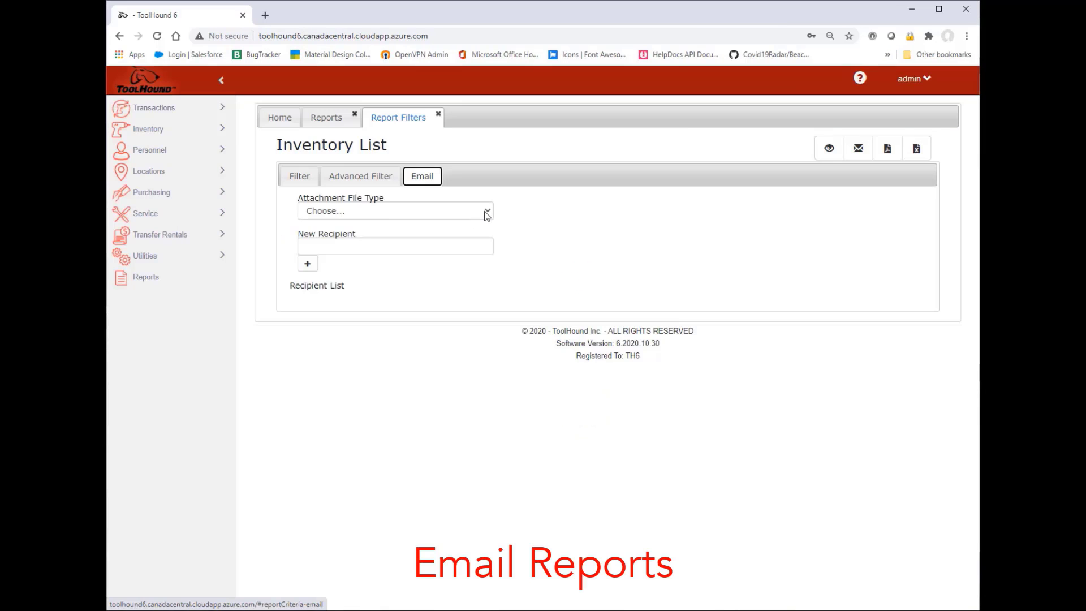
- Email the Inventory List report as a PDF attachment to the suggested recipient
{"action": "left_click", "coordinate": [487, 212]}
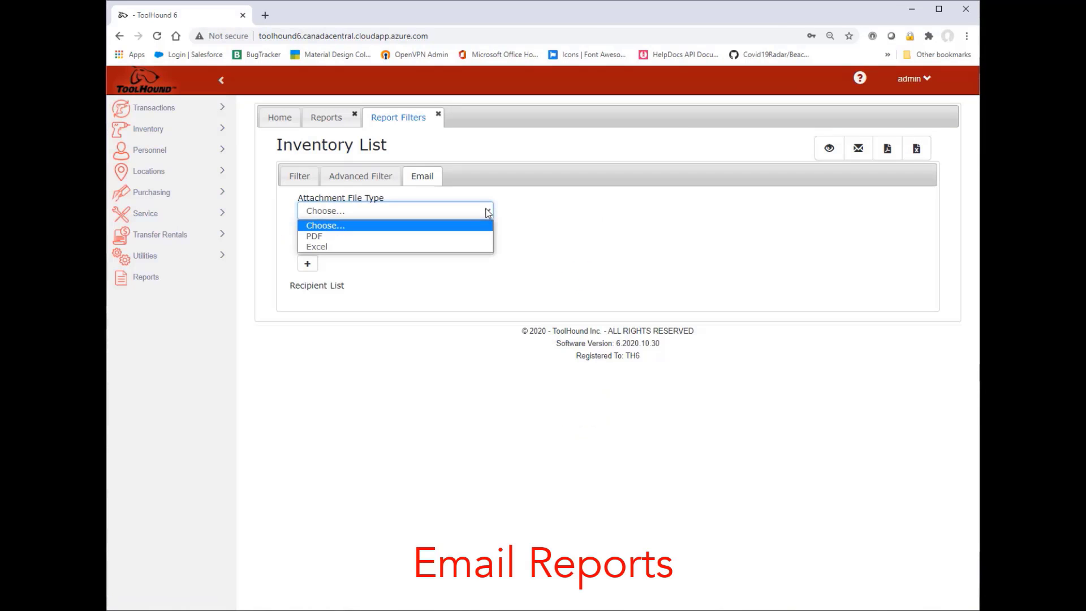
{"action": "left_click", "coordinate": [461, 237]}
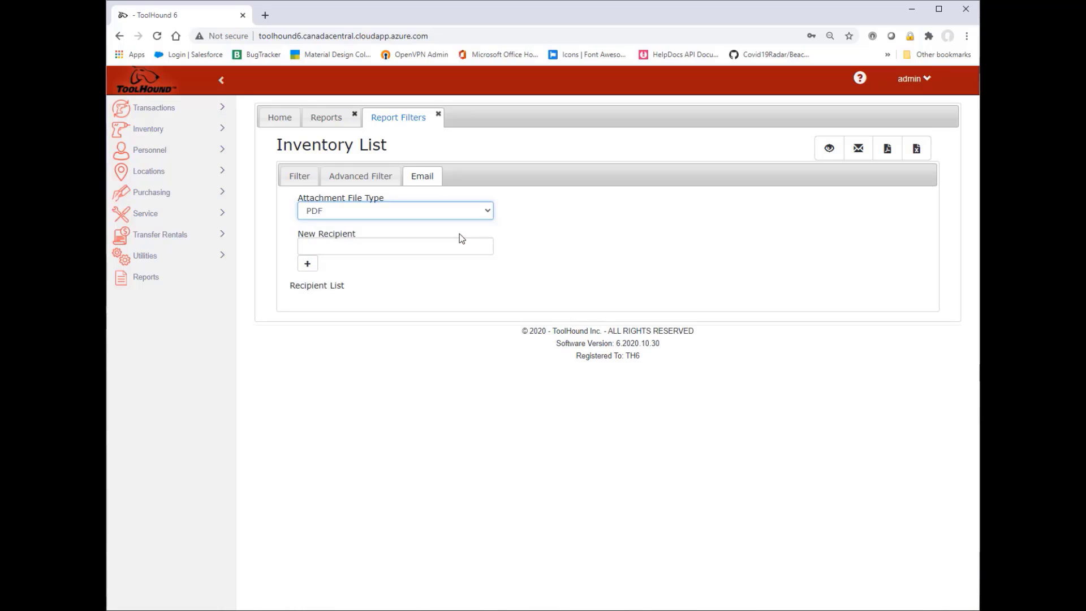
{"action": "left_click", "coordinate": [447, 249]}
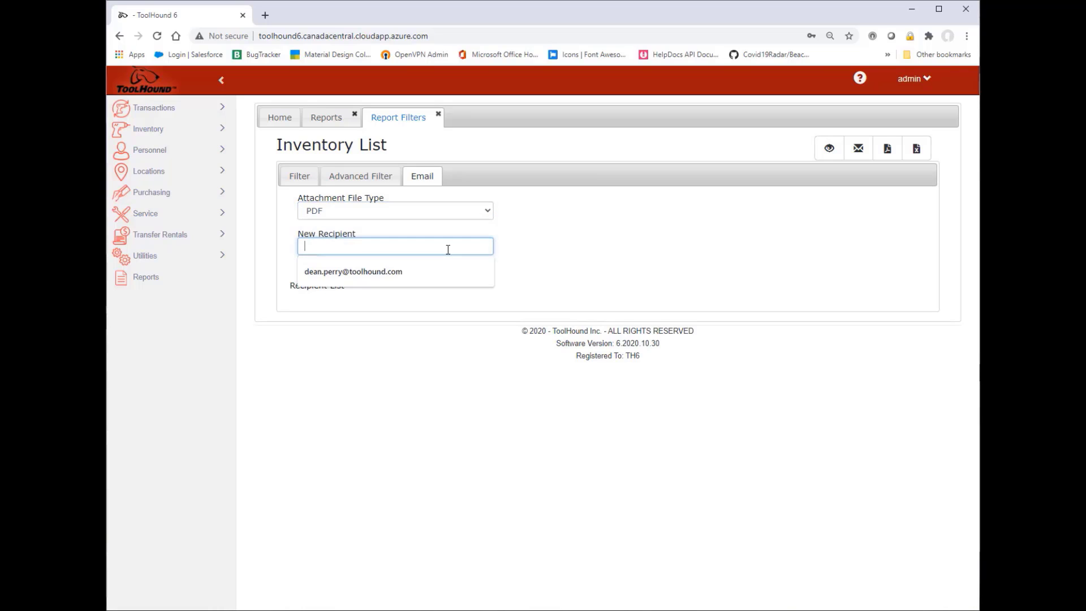
{"action": "left_click", "coordinate": [413, 274]}
{"action": "left_click", "coordinate": [309, 264]}
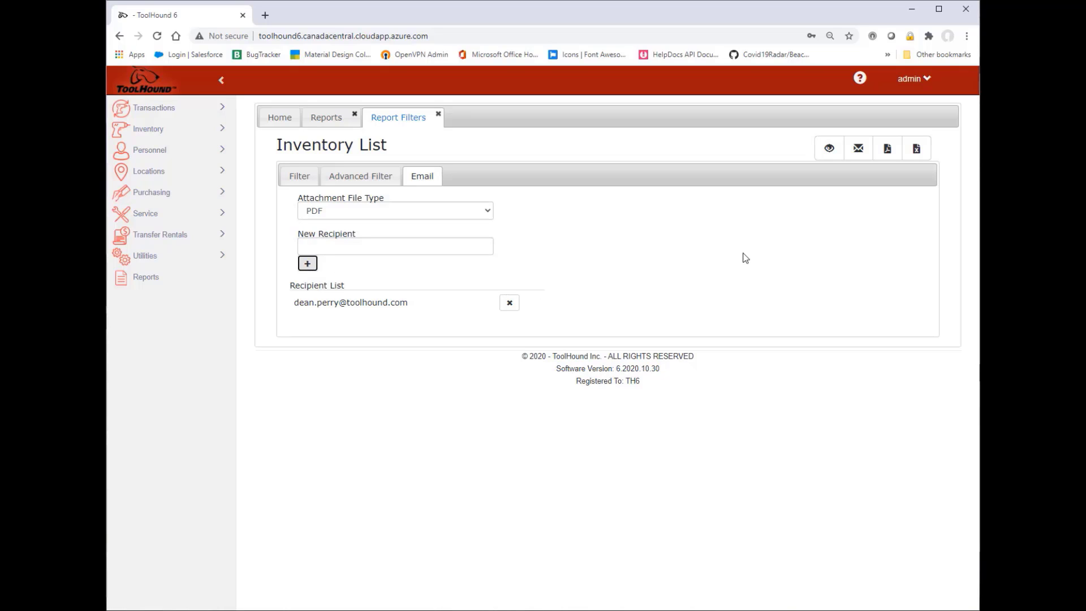
{"action": "left_click", "coordinate": [857, 154]}
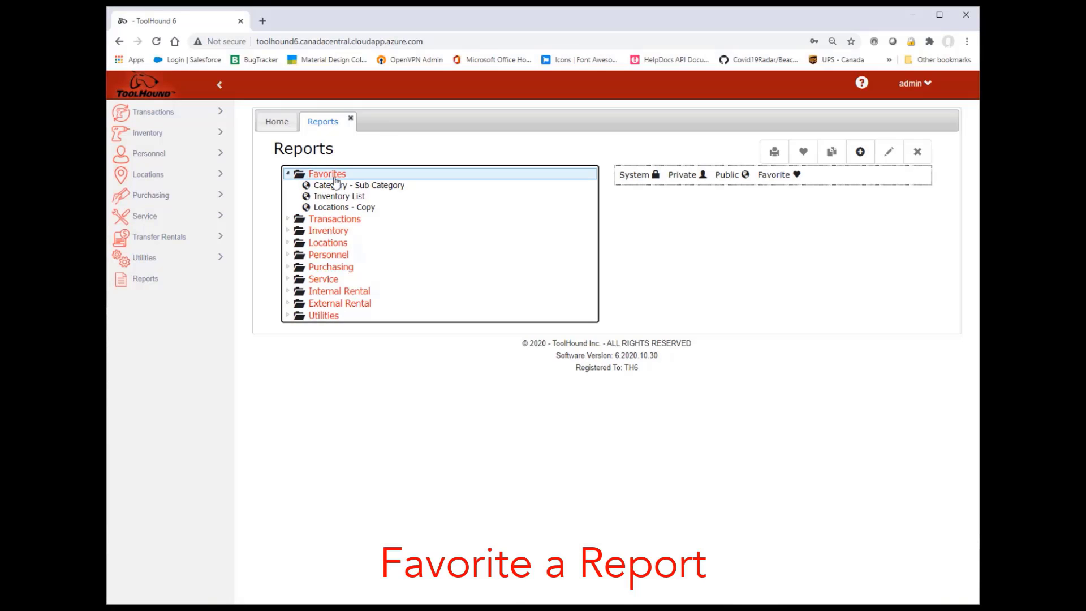
- Favorite the Inventory Valuation report, confirm it in Favorites, and print purchase order 112
{"action": "left_click", "coordinate": [289, 233]}
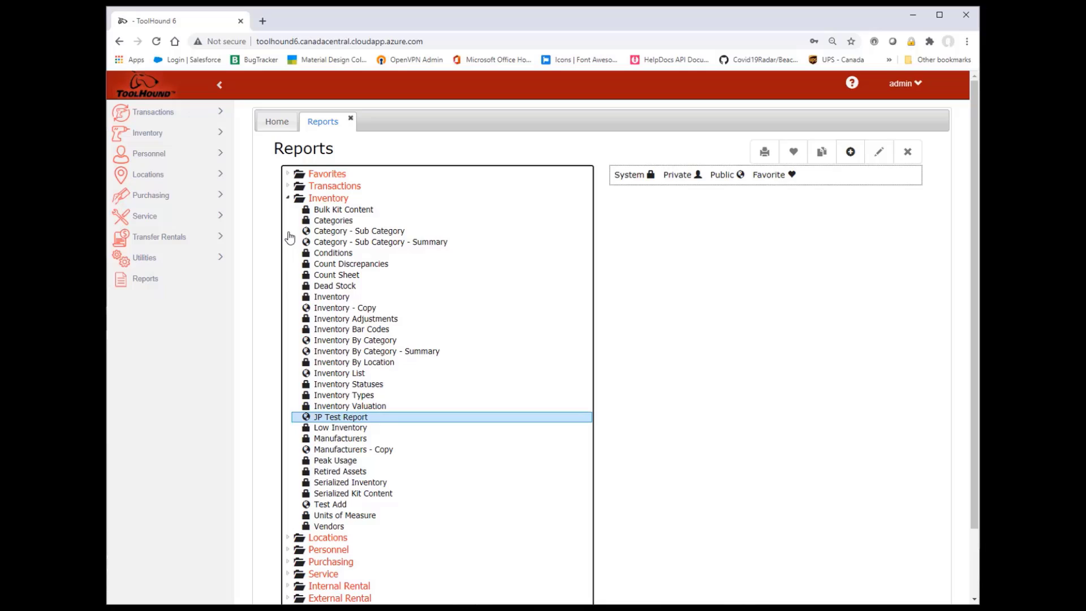
{"action": "left_click", "coordinate": [372, 409]}
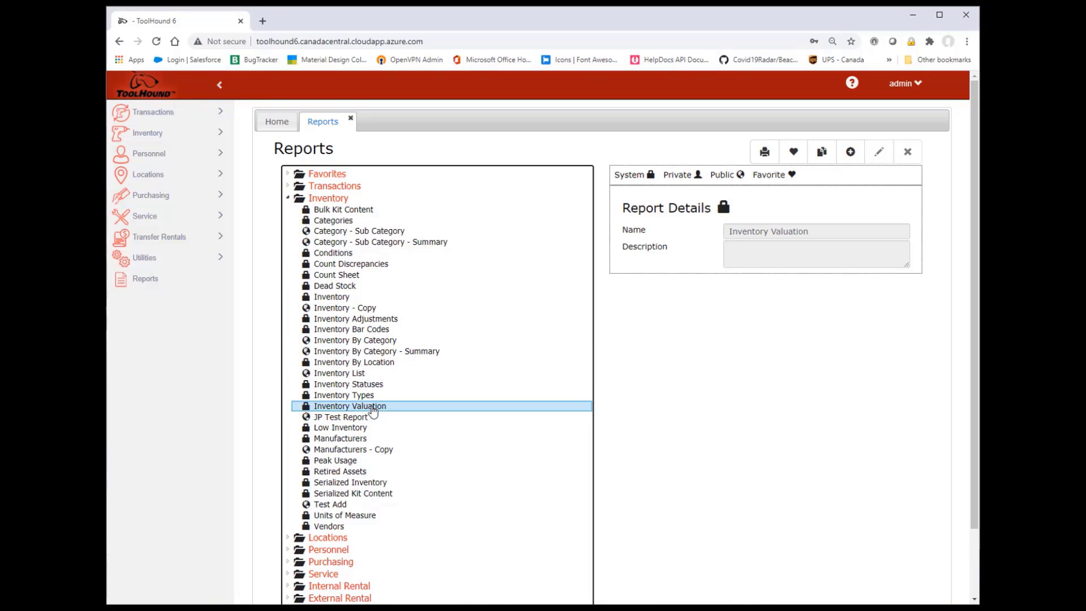
{"action": "left_click", "coordinate": [791, 154]}
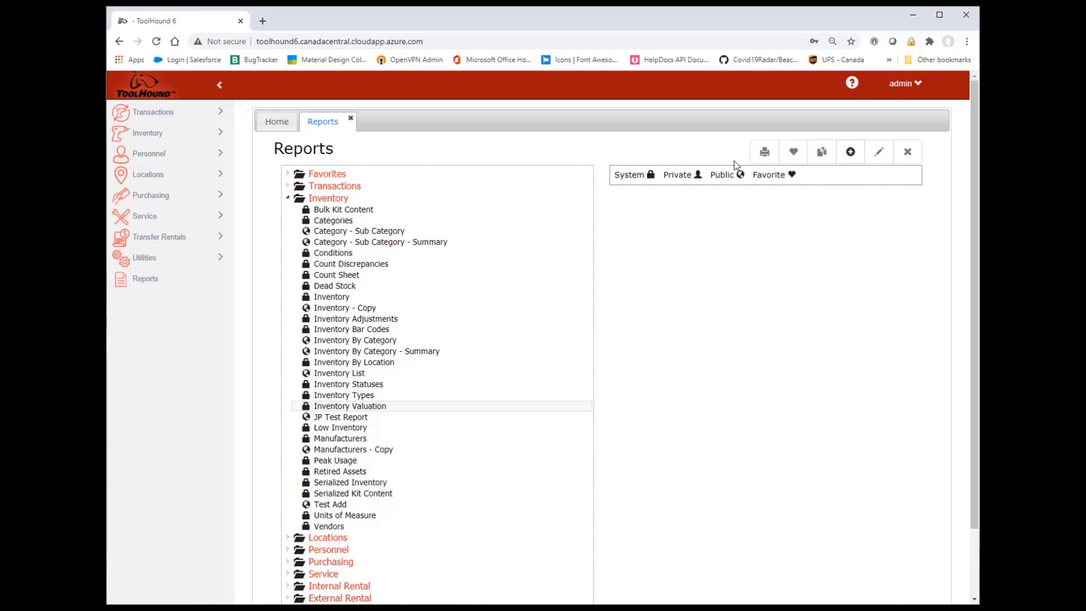
{"action": "left_click", "coordinate": [289, 177]}
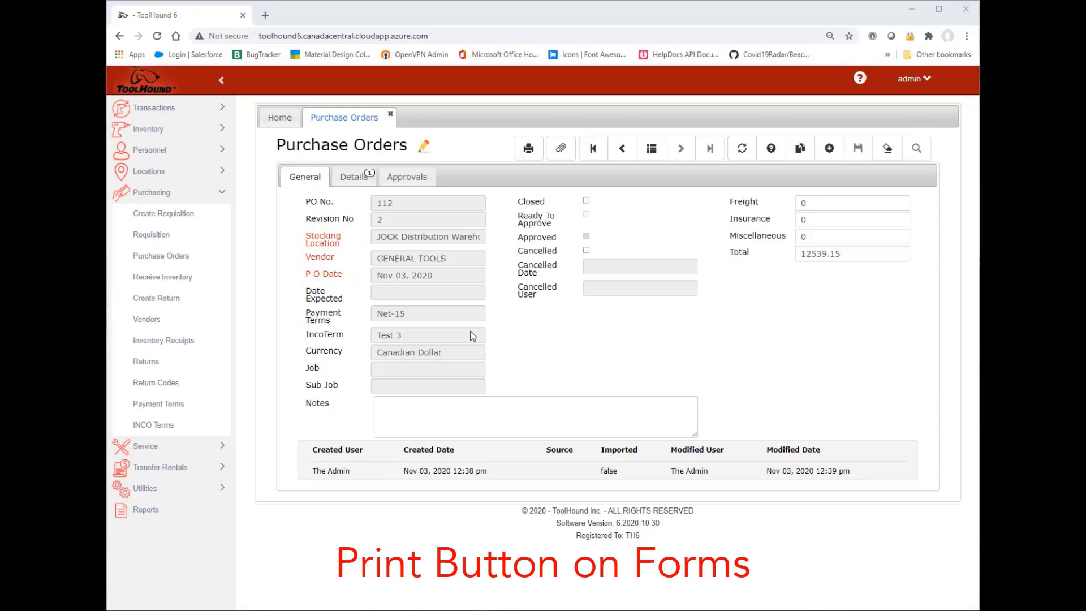
{"action": "left_click", "coordinate": [528, 148]}
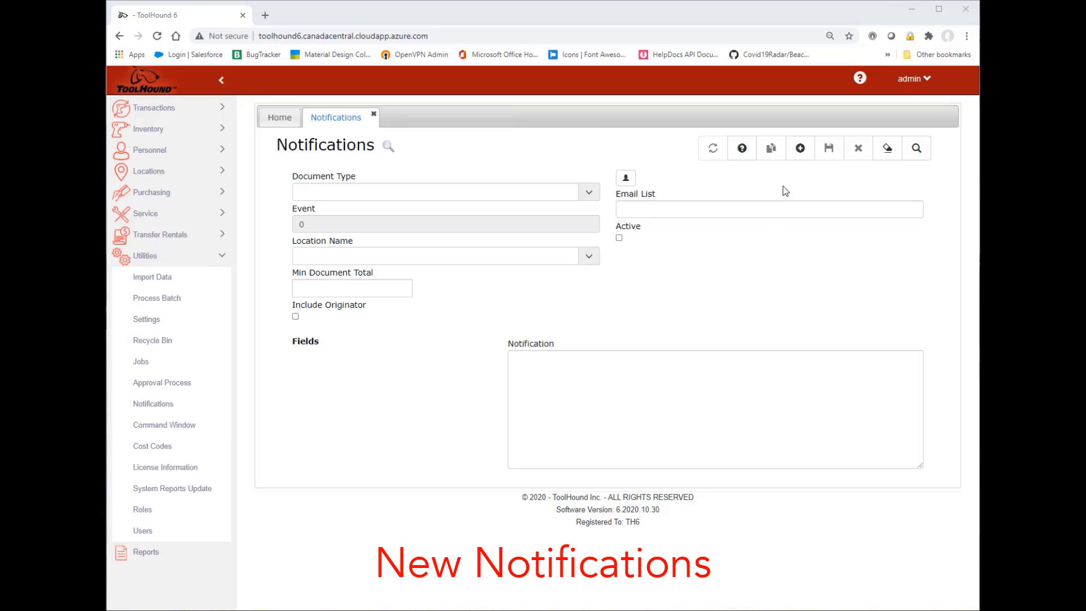
- Create a new Part Numbers notification for Below Minimum Quantity On Hand at Main
{"action": "left_click", "coordinate": [799, 149]}
{"action": "left_click", "coordinate": [589, 192]}
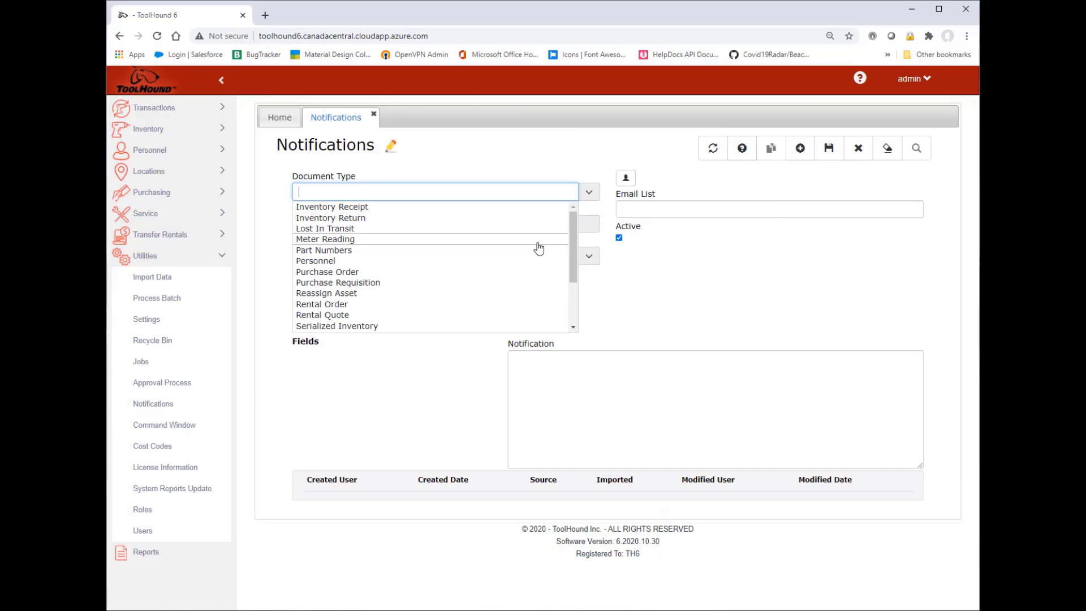
{"action": "left_click", "coordinate": [356, 251]}
{"action": "left_click", "coordinate": [583, 224]}
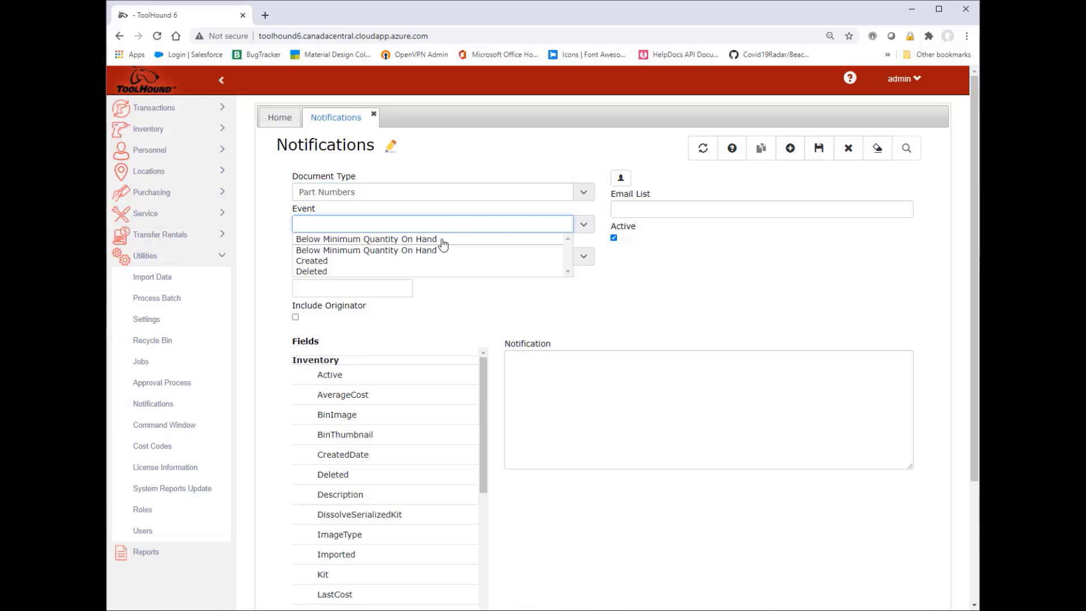
{"action": "left_click", "coordinate": [435, 244]}
{"action": "left_click", "coordinate": [581, 262]}
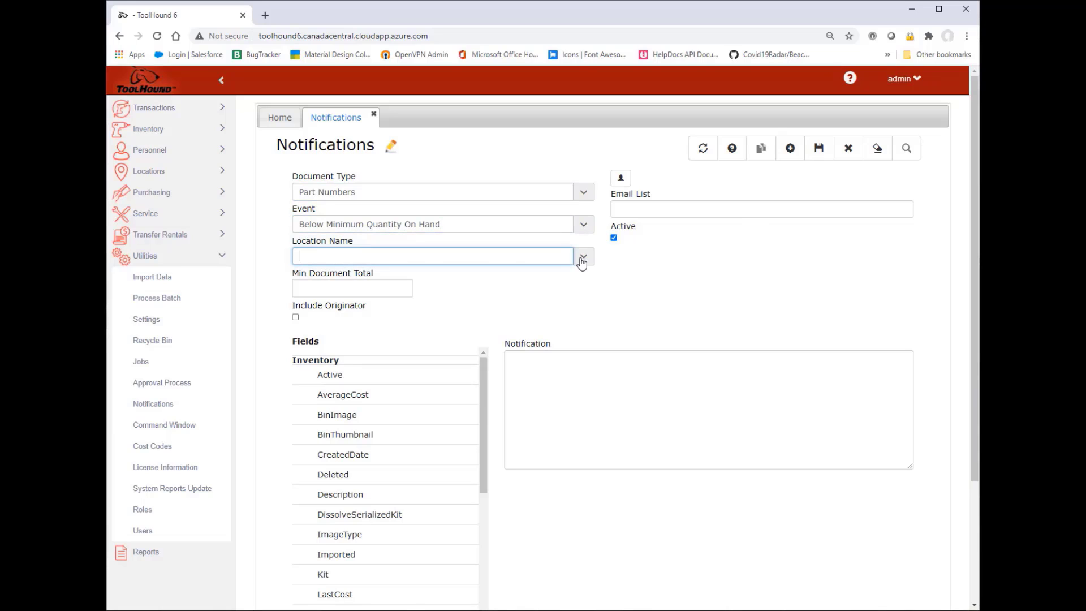
{"action": "left_click", "coordinate": [581, 262]}
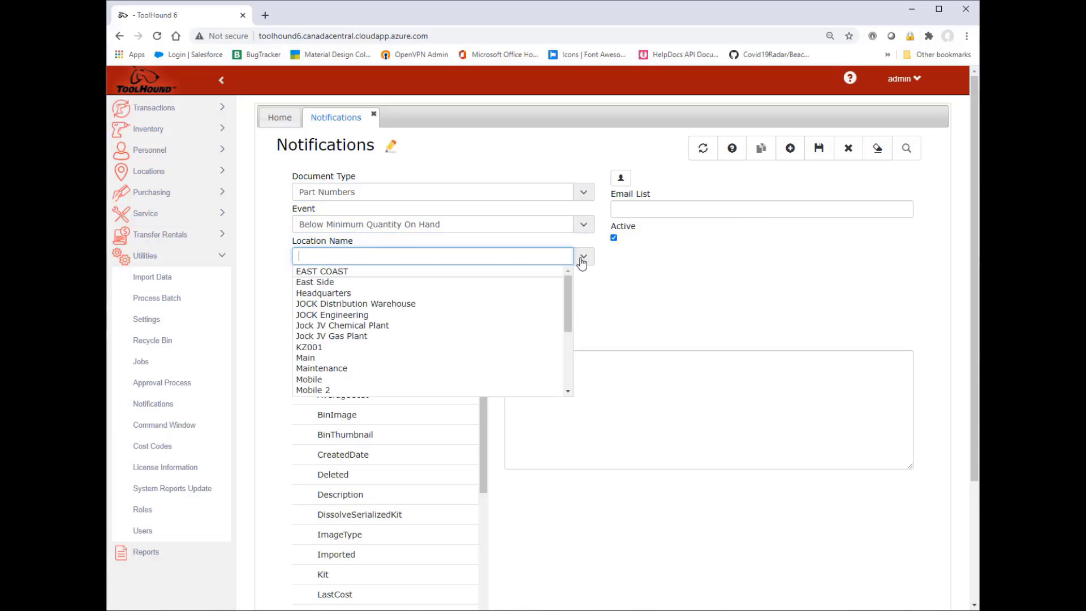
{"action": "left_click", "coordinate": [339, 370]}
- Add the suggested email recipient, write a PartNo 'low on inventory' message, and save
{"action": "left_click", "coordinate": [637, 209]}
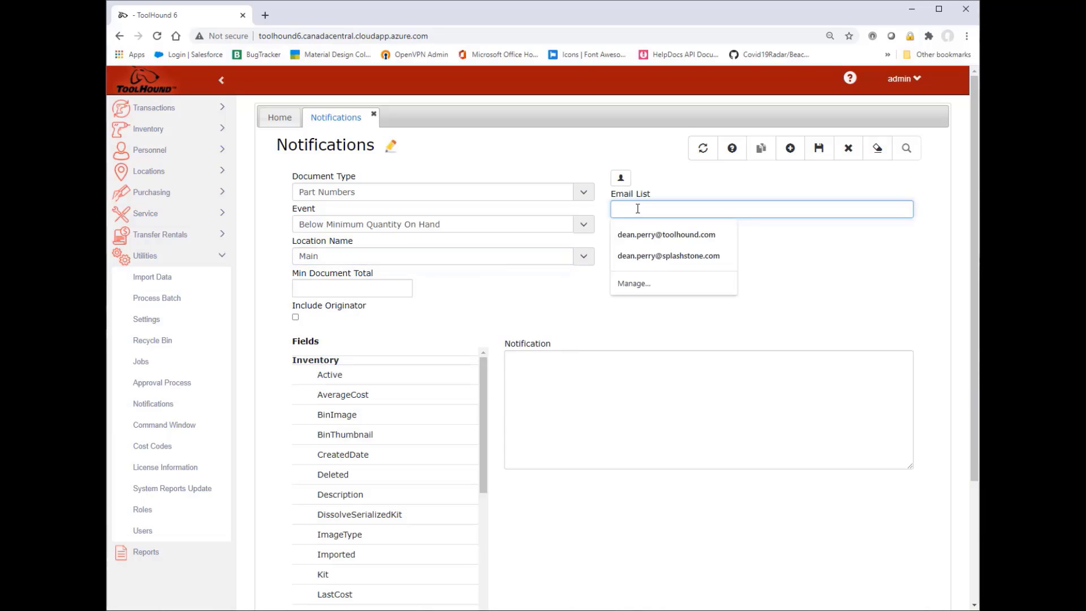
{"action": "left_click", "coordinate": [640, 234]}
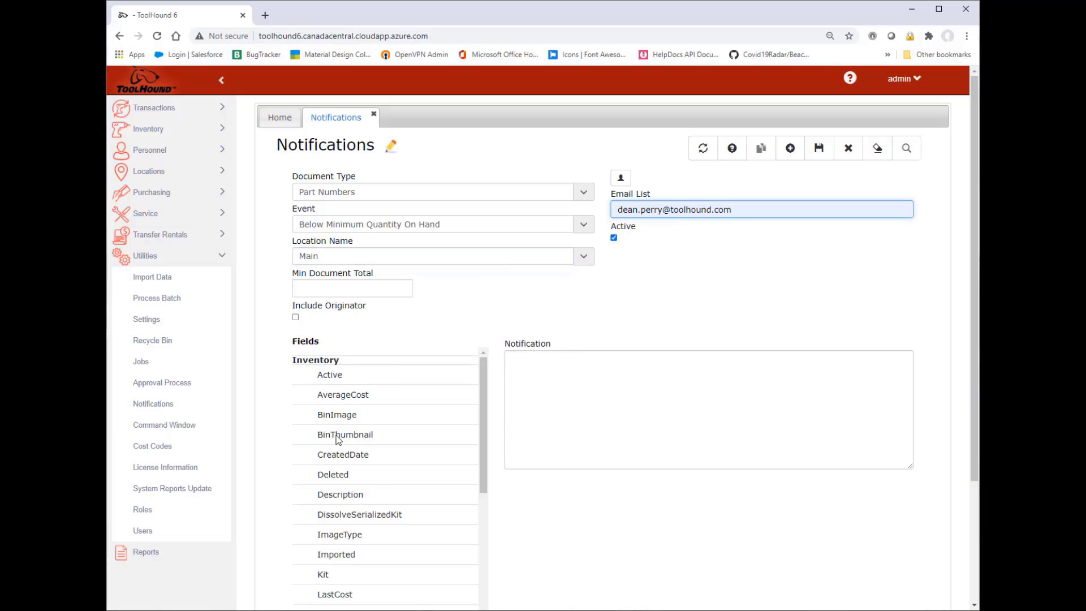
{"action": "scroll", "coordinate": [368, 492], "scroll_direction": "down", "scroll_amount": 4}
{"action": "scroll", "coordinate": [364, 481], "scroll_direction": "down", "scroll_amount": 2}
{"action": "double_click", "coordinate": [341, 403]}
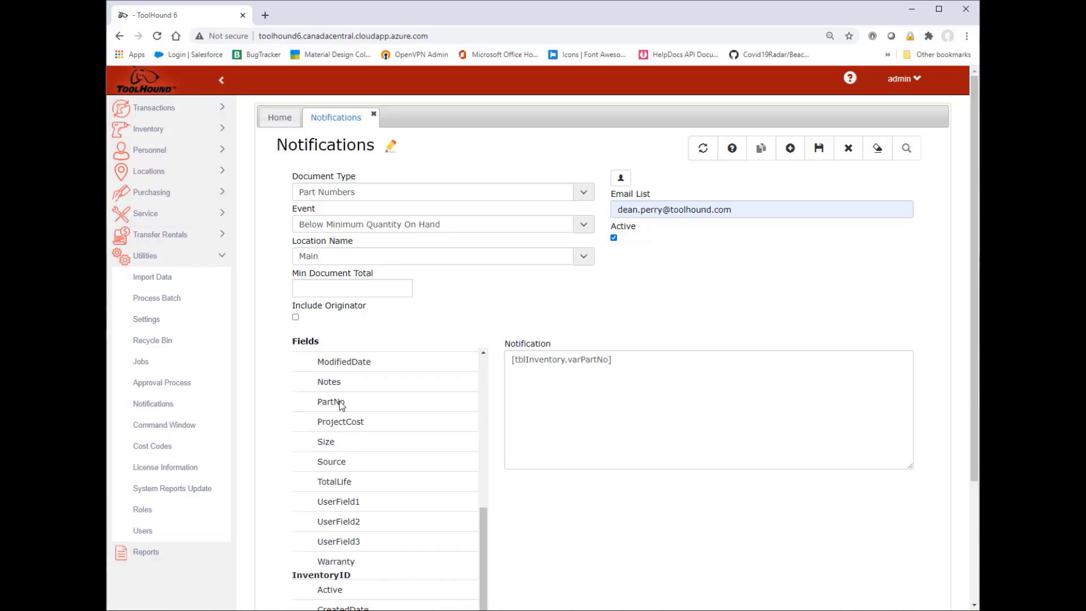
{"action": "left_click", "coordinate": [626, 362]}
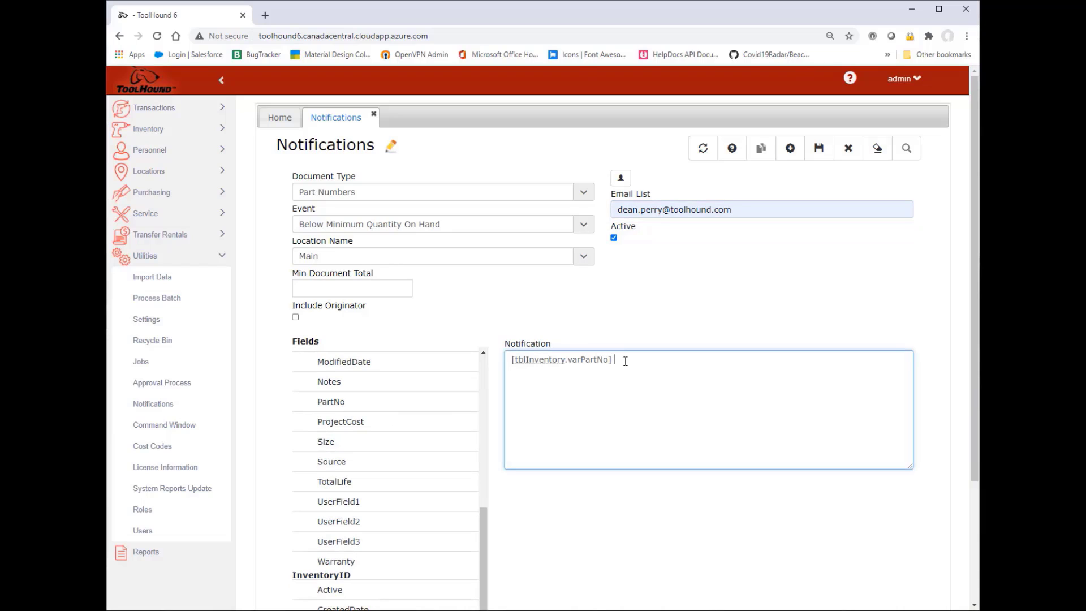
{"action": "type", "text": "is low oninventory"}
{"action": "left_click", "coordinate": [820, 148]}
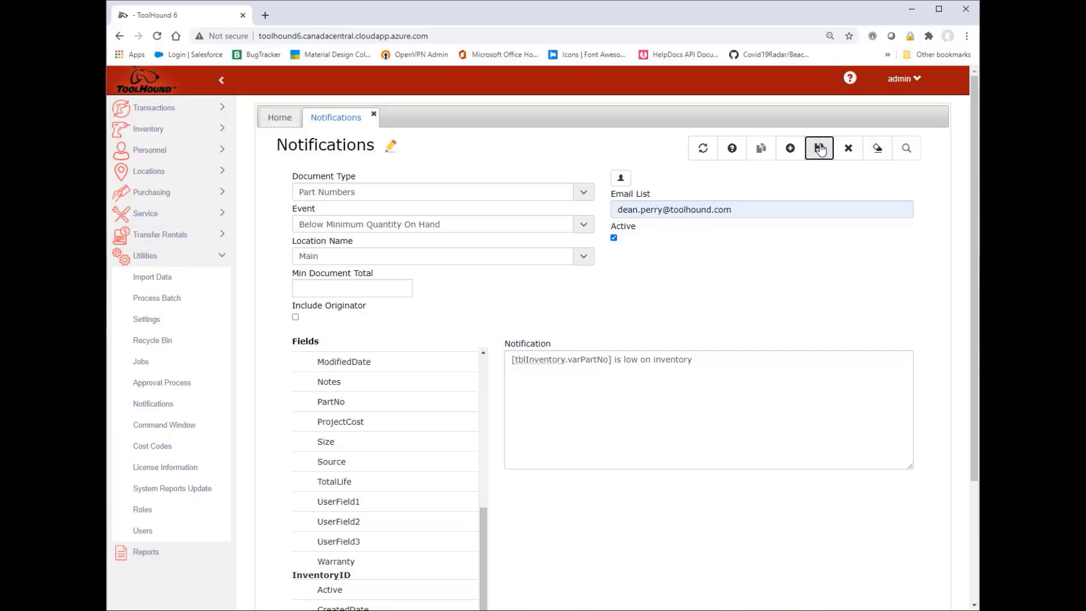
{"action": "left_click", "coordinate": [819, 149]}
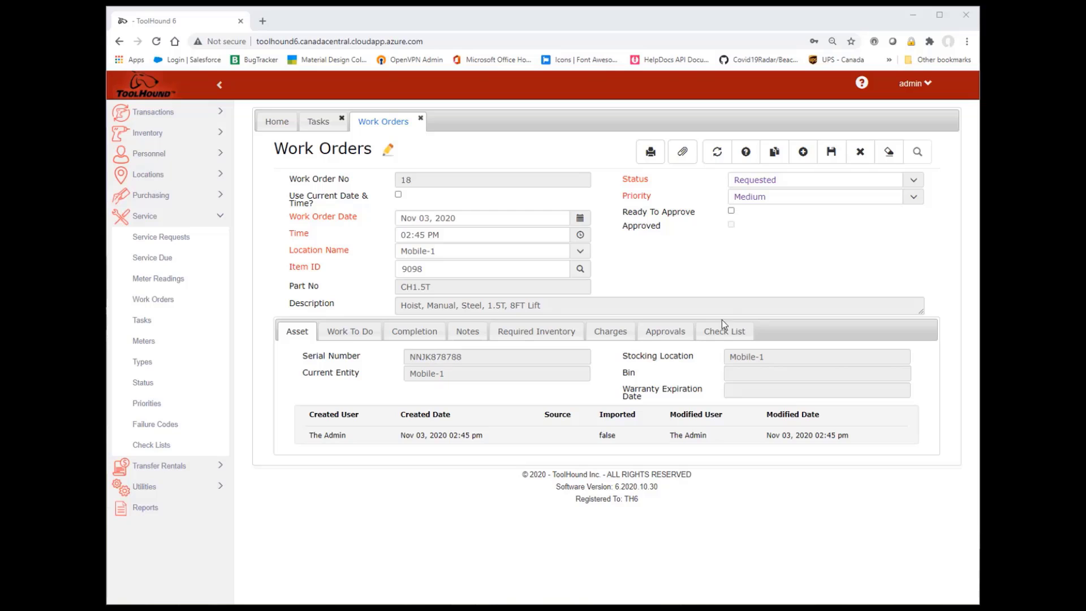
- On work order 18's Check List, mark the Hook items OK
{"action": "left_click", "coordinate": [724, 335]}
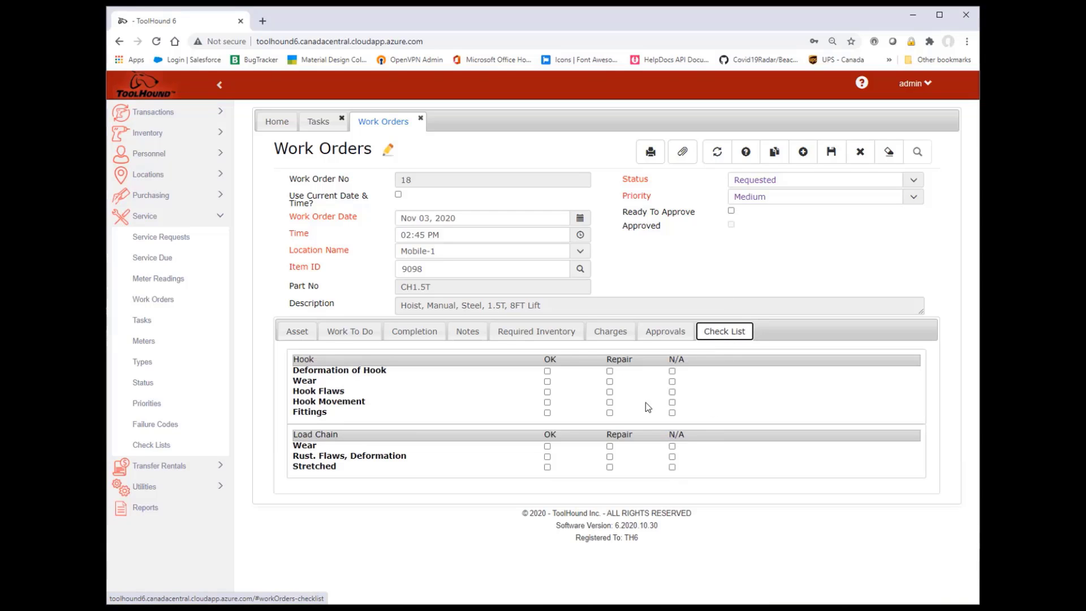
{"action": "left_click", "coordinate": [547, 371]}
{"action": "left_click", "coordinate": [547, 391]}
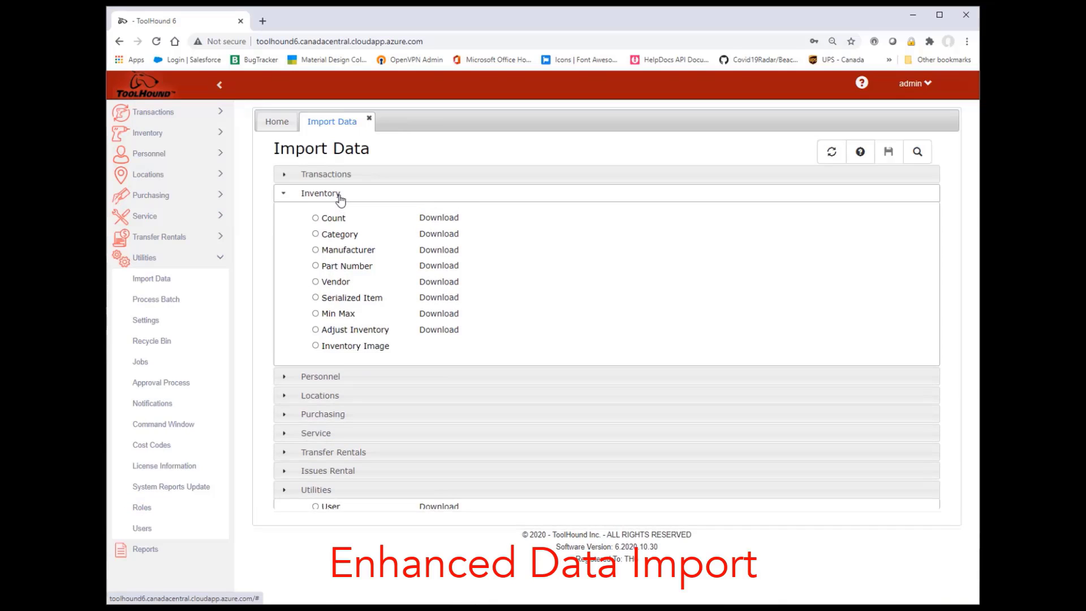
- Import Manufacturer.xlsx as Manufacturer data: 4 rows, 2 created, 2 updated
{"action": "left_click", "coordinate": [340, 255]}
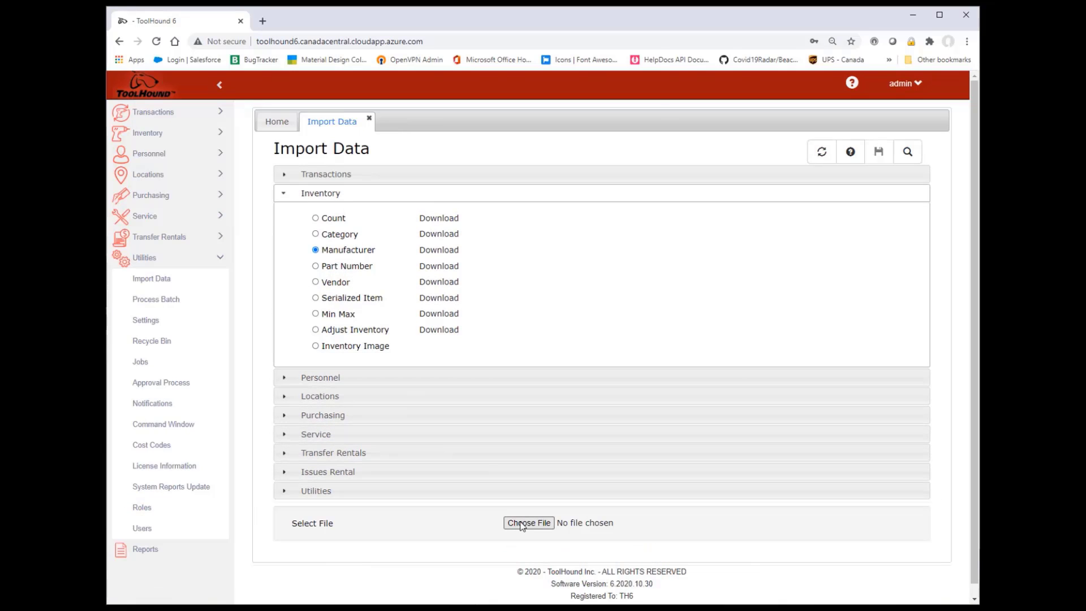
{"action": "left_click", "coordinate": [526, 523]}
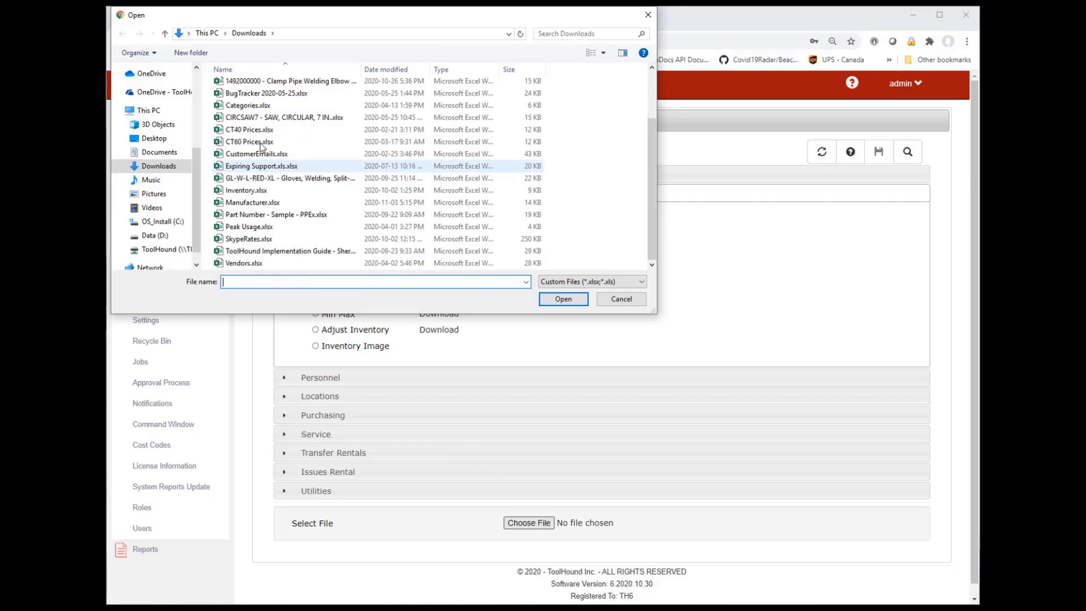
{"action": "double_click", "coordinate": [252, 202]}
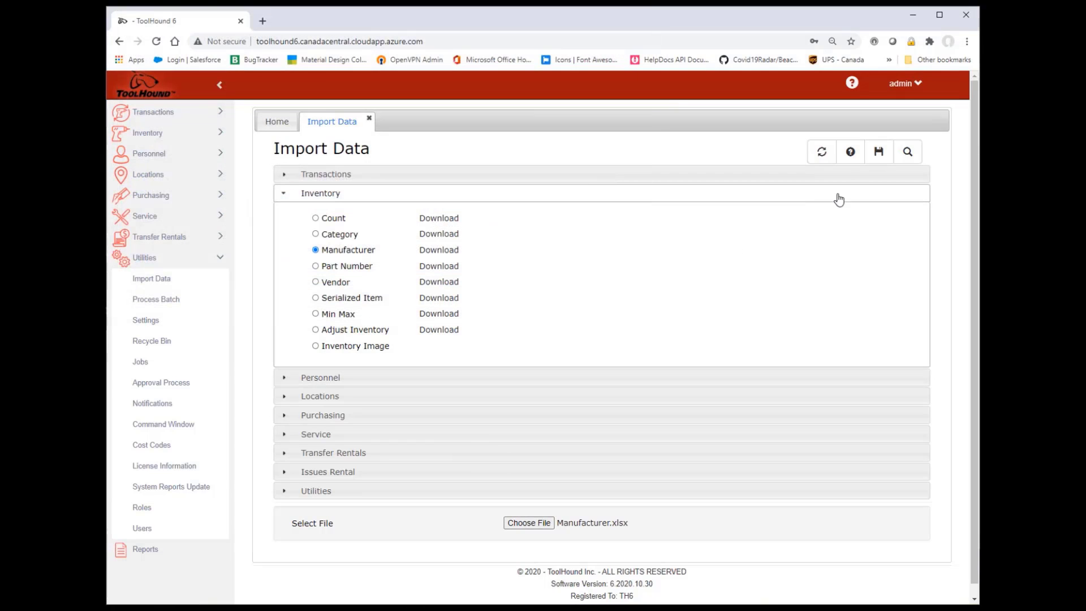
{"action": "left_click", "coordinate": [879, 153]}
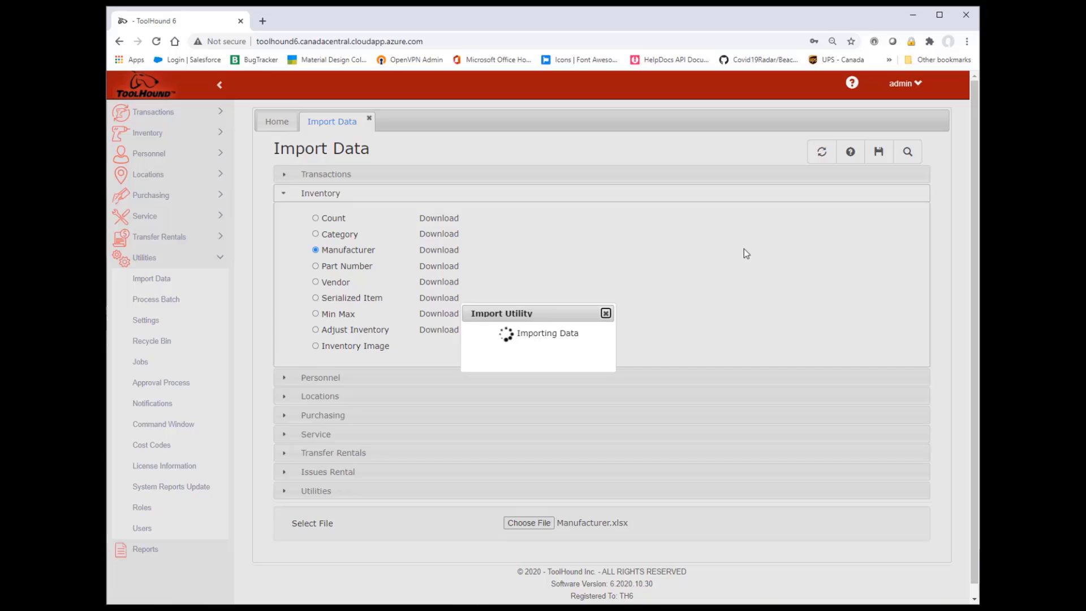
{"action": "scroll", "coordinate": [622, 339], "scroll_direction": "down", "scroll_amount": 2}
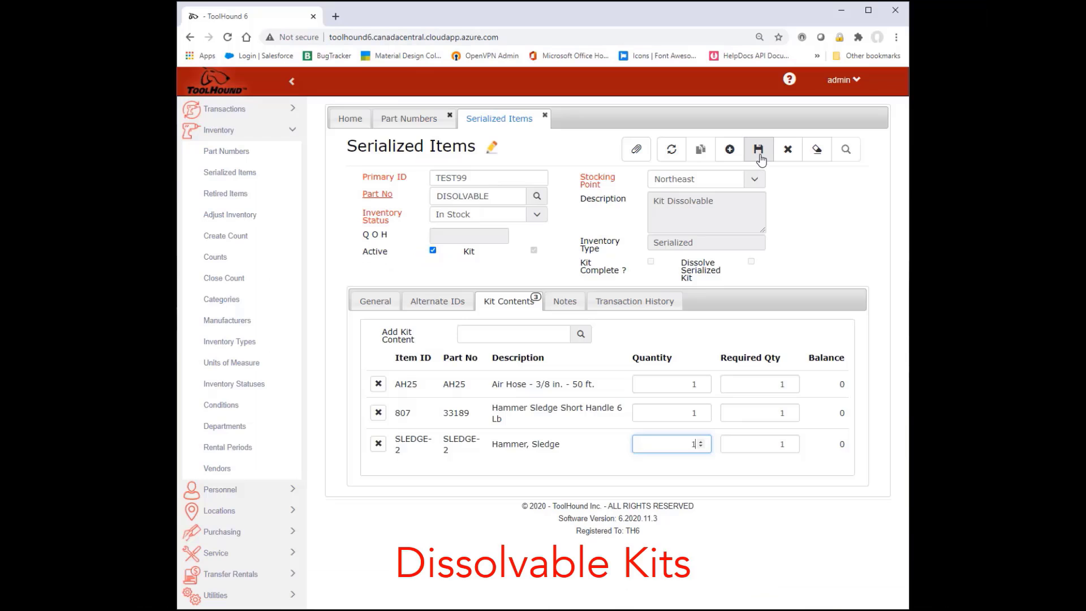
- Save kit TEST99 and add it to a new Issue / Return transaction
{"action": "left_click", "coordinate": [759, 154]}
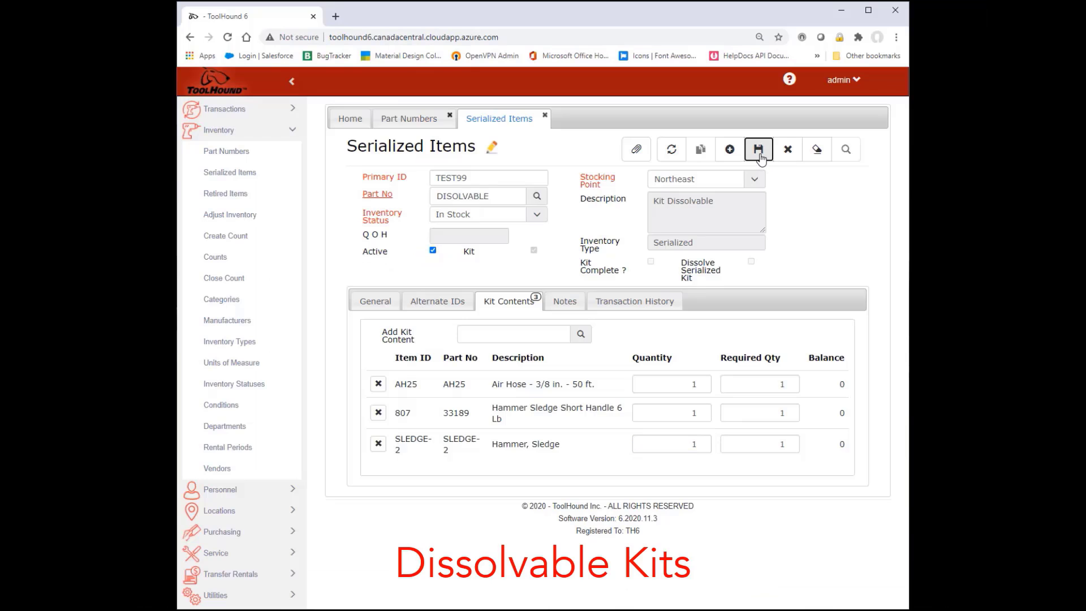
{"action": "left_click", "coordinate": [225, 108]}
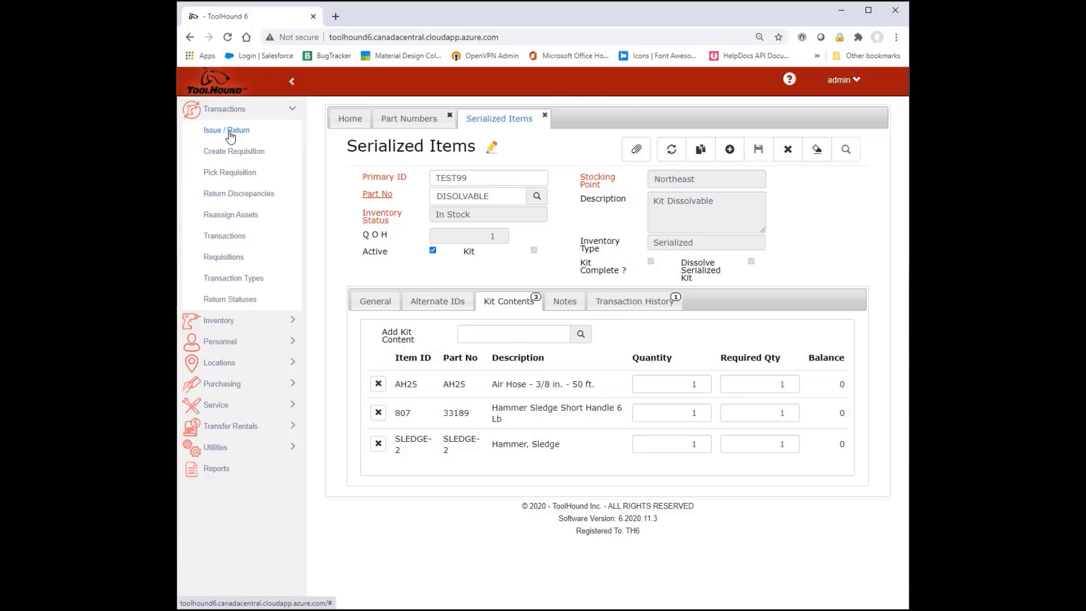
{"action": "left_click", "coordinate": [227, 130]}
{"action": "key", "text": "Return"}
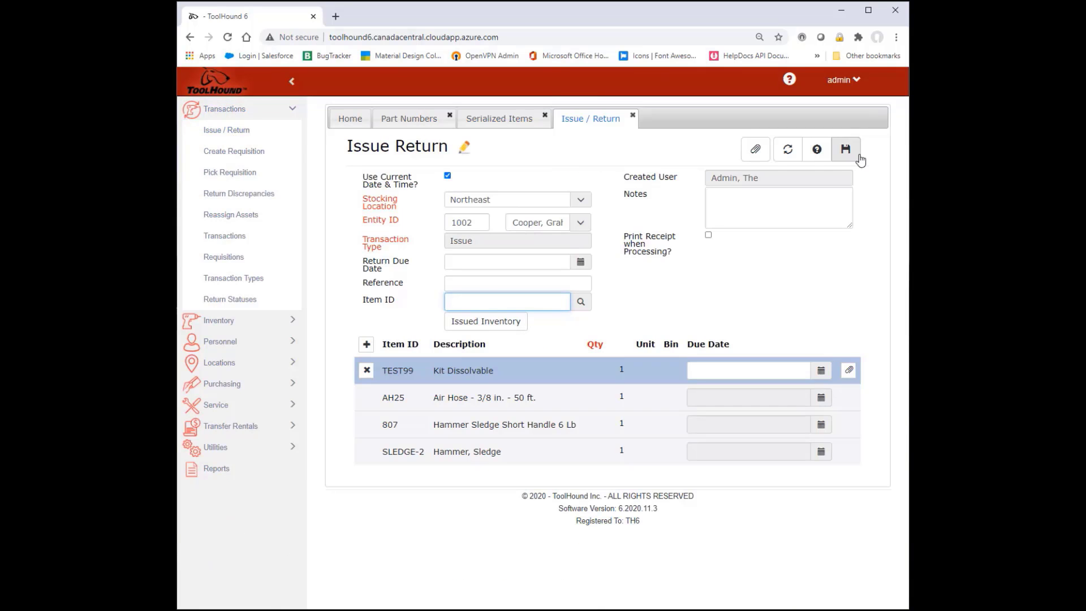
- Save the issue as transaction 235 and refresh TEST99 to show its emptied contents
{"action": "left_click", "coordinate": [852, 153]}
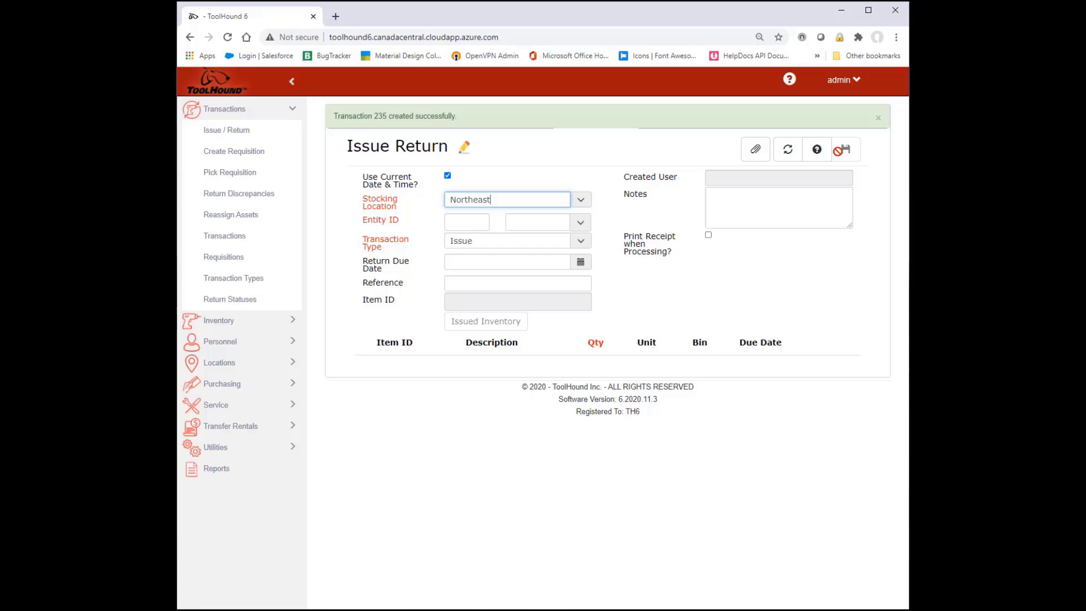
{"action": "left_click", "coordinate": [881, 116]}
{"action": "left_click", "coordinate": [500, 118]}
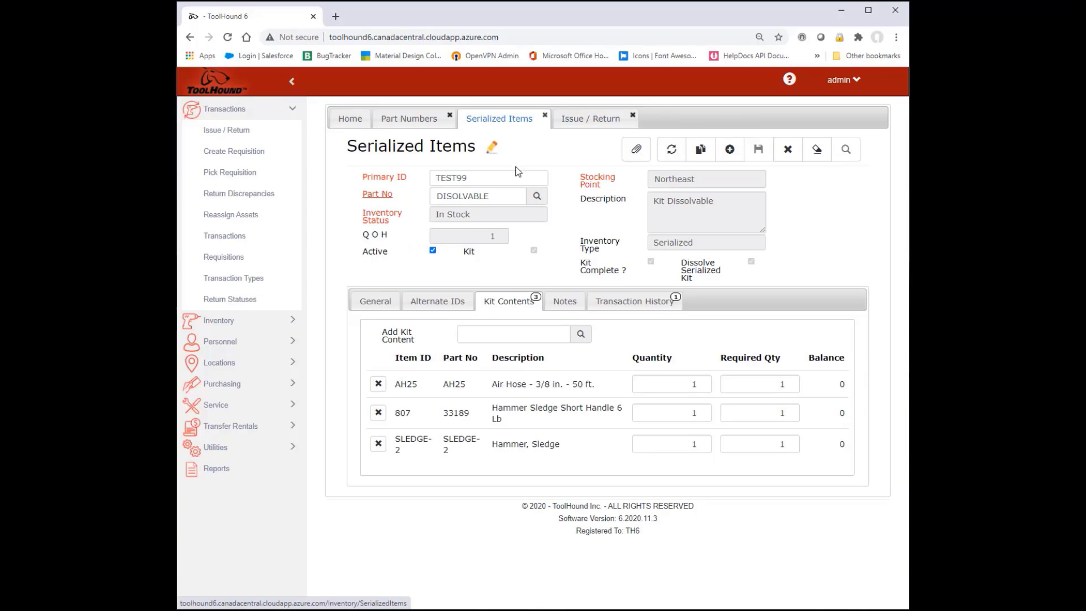
{"action": "left_click", "coordinate": [673, 152]}
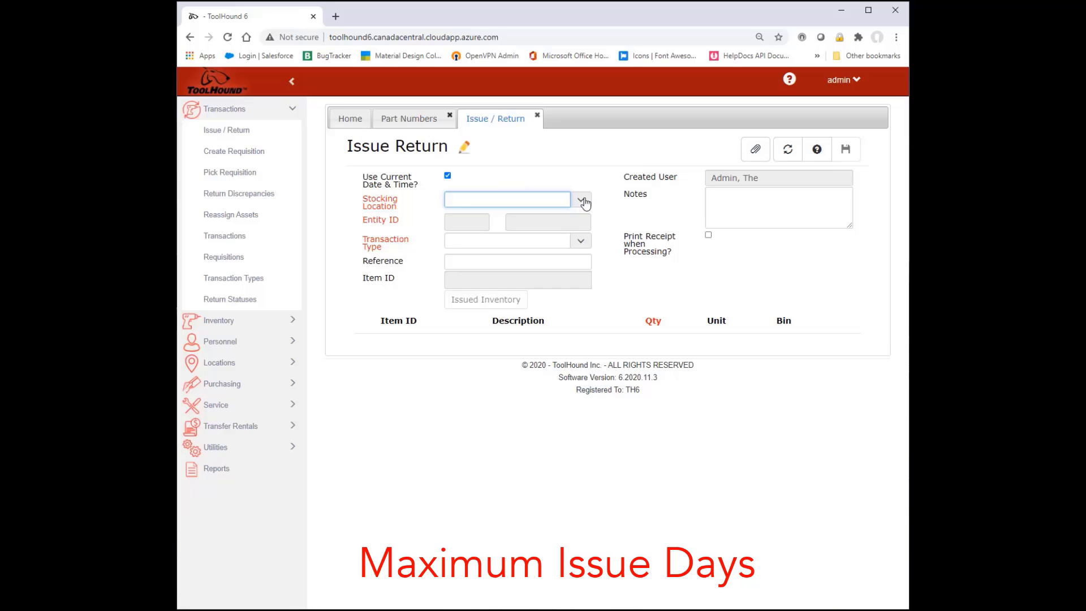
- Set up an Issue from JOCK Distribution Warehouse to entity 904
{"action": "left_click", "coordinate": [581, 201]}
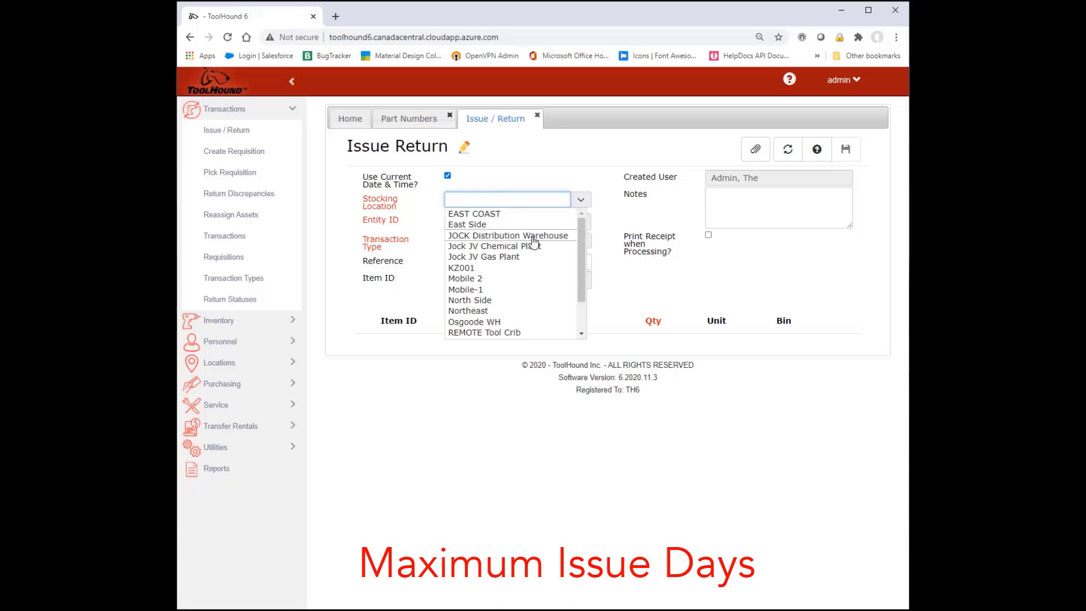
{"action": "left_click", "coordinate": [534, 237]}
{"action": "left_click", "coordinate": [577, 225]}
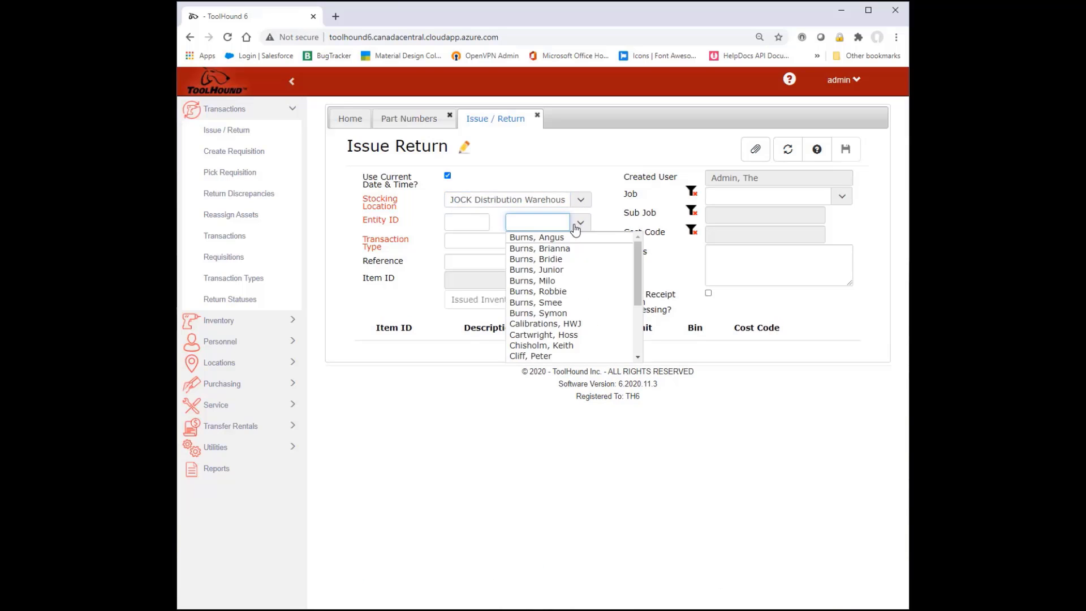
{"action": "left_click", "coordinate": [557, 280]}
{"action": "left_click", "coordinate": [581, 248]}
{"action": "left_click", "coordinate": [497, 254]}
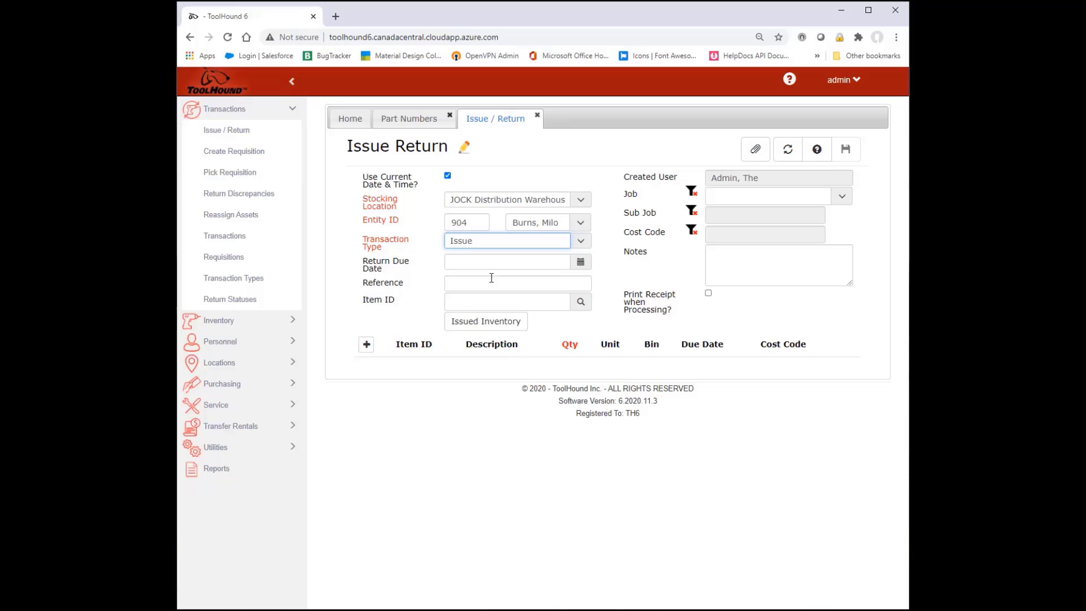
- Add item 920 with quantity 20, triggering the maximum-issue warning
{"action": "left_click", "coordinate": [479, 301]}
{"action": "type", "text": "920"}
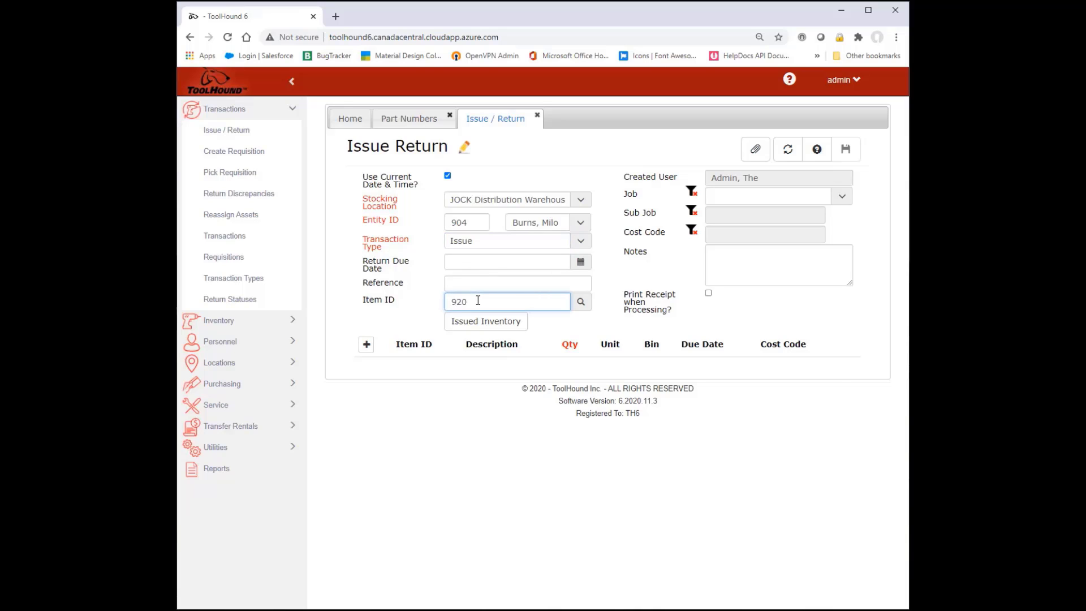
{"action": "key", "text": "Return"}
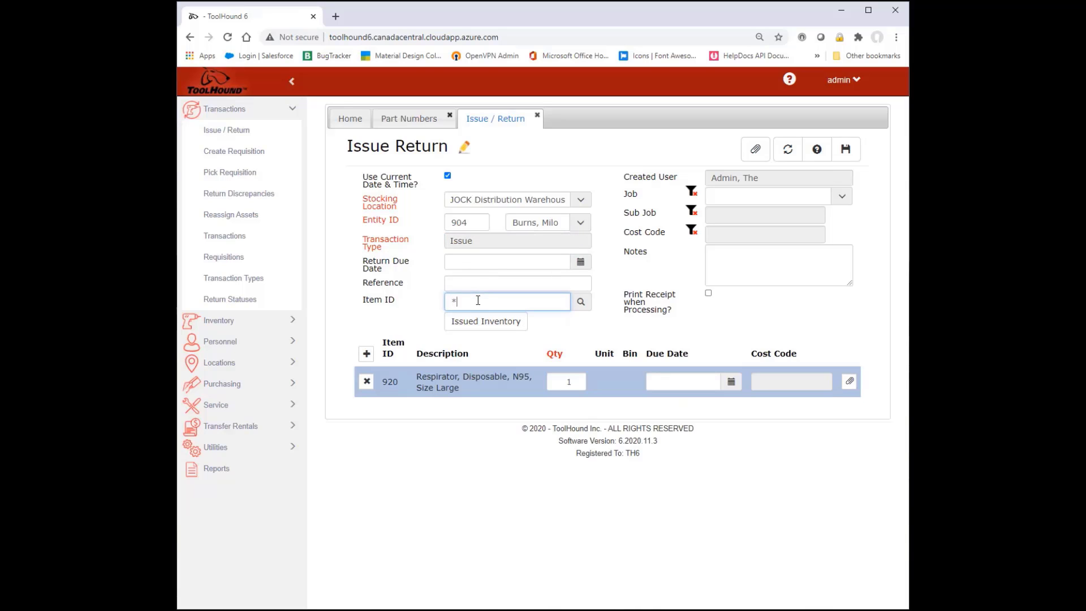
{"action": "type", "text": "20"}
{"action": "key", "text": "Return"}
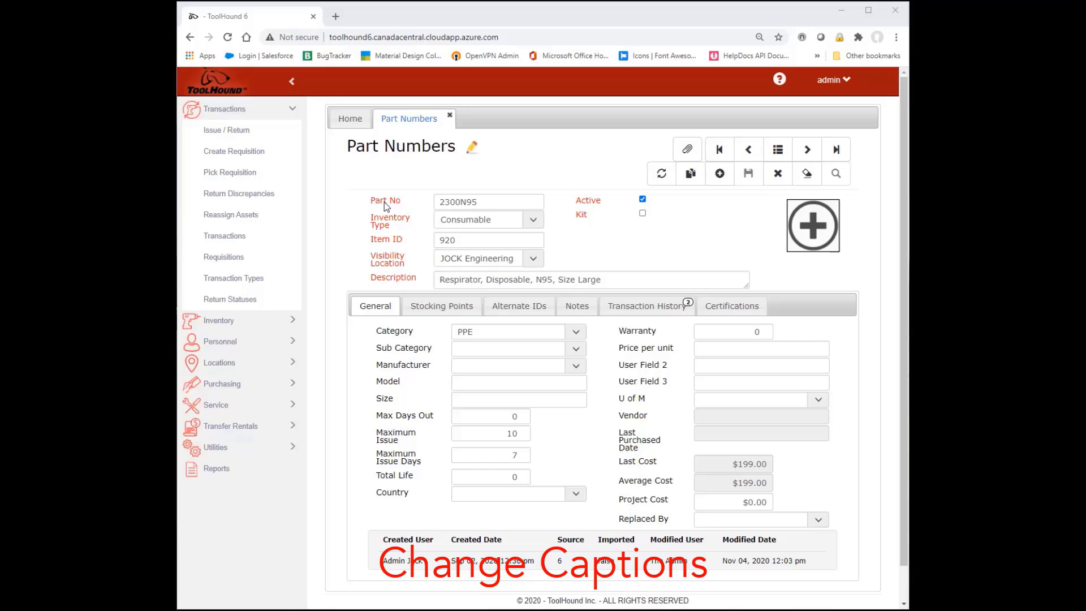
- Change the Part No label's caption to 'Stocking Unit' and save it
{"action": "left_click", "coordinate": [384, 202]}
{"action": "left_click_drag", "start_coordinate": [417, 132], "coordinate": [387, 133]}
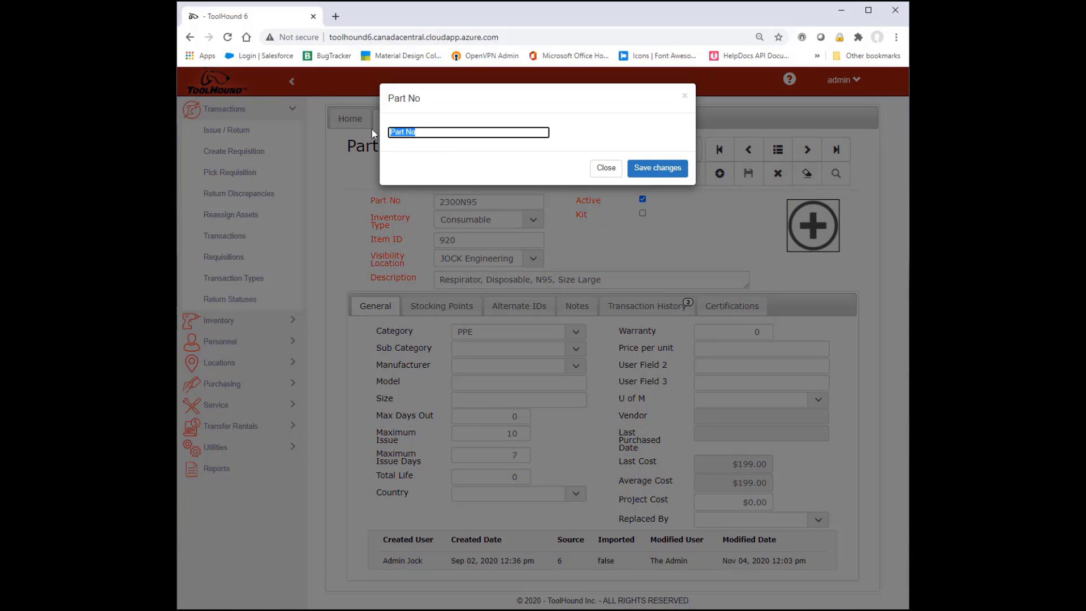
{"action": "type", "text": "Stocking Unit"}
{"action": "left_click", "coordinate": [642, 168]}
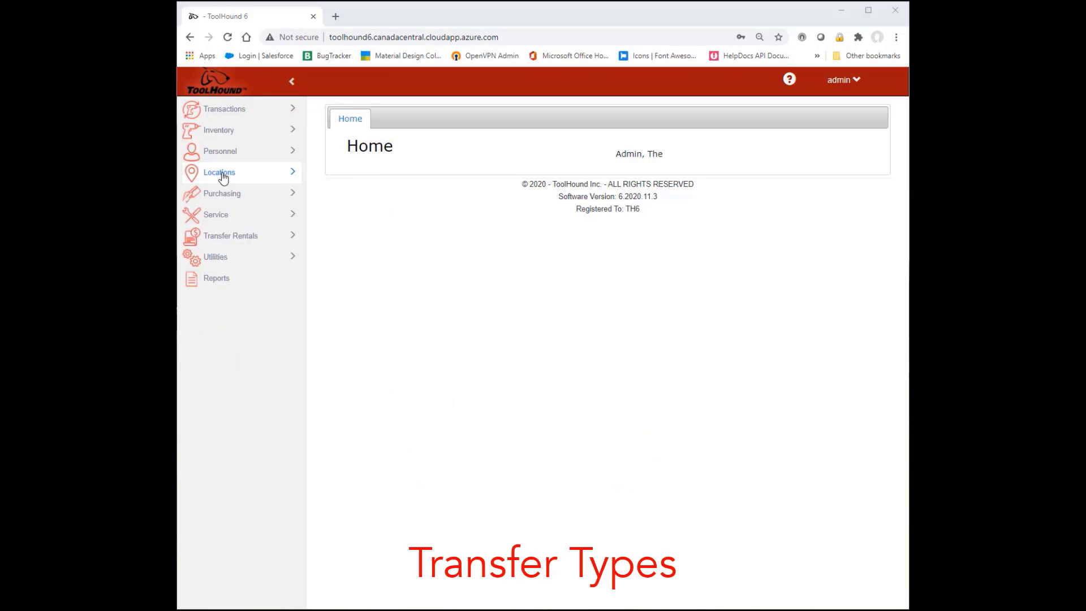
- Add a transfer type named Interjob under Locations > Transfer Types and save it
{"action": "left_click", "coordinate": [222, 174]}
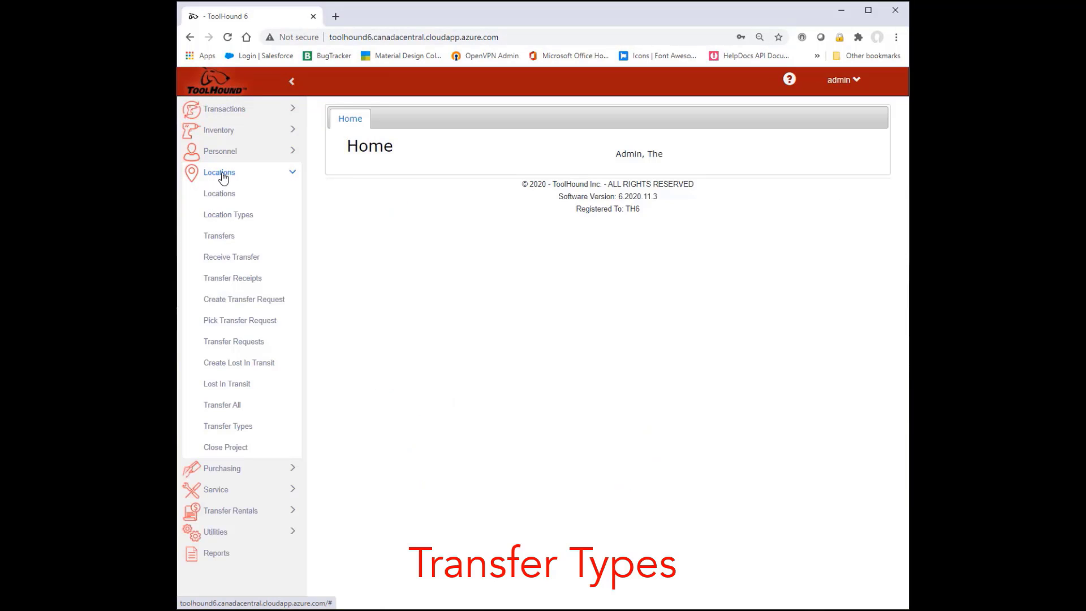
{"action": "left_click", "coordinate": [239, 430]}
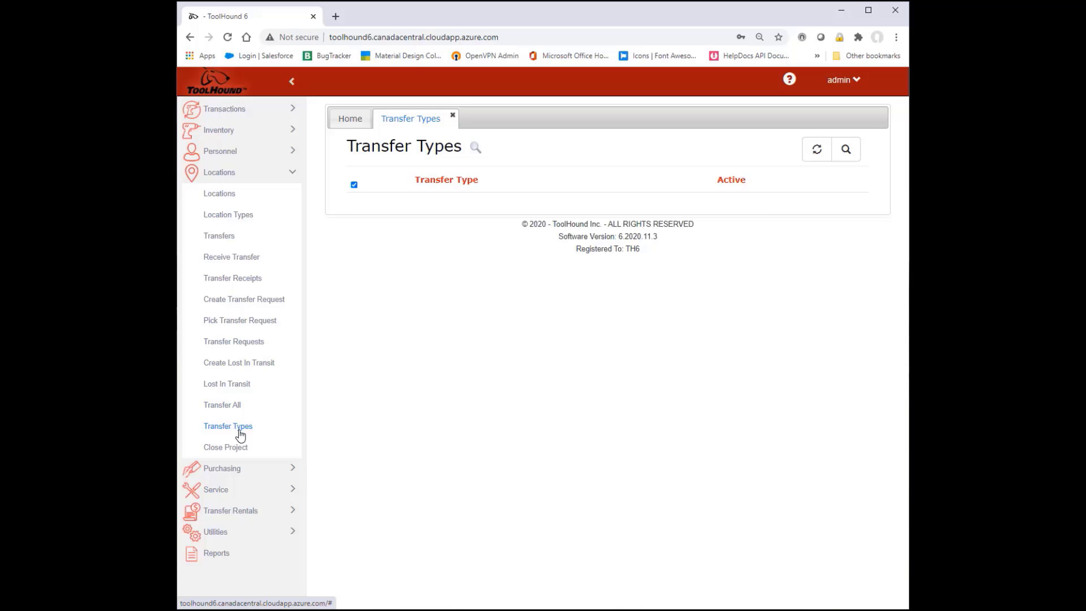
{"action": "type", "text": "Demob"}
{"action": "left_click", "coordinate": [759, 149]}
{"action": "type", "text": "Interjob"}
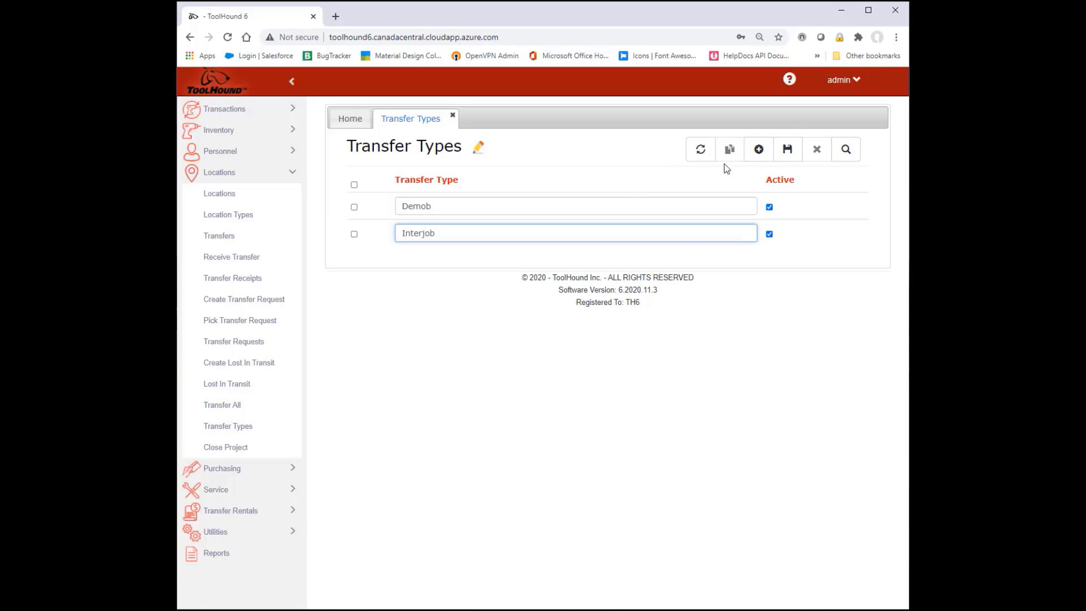
{"action": "left_click", "coordinate": [787, 153]}
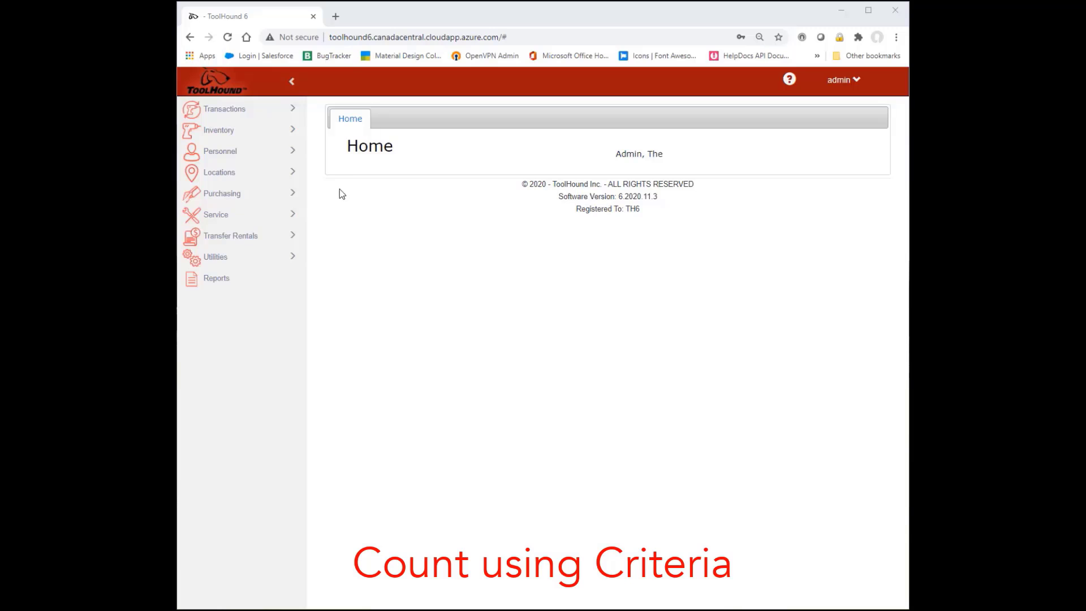
- Start a new inventory count with a description and a chosen stocking point
{"action": "left_click", "coordinate": [222, 130]}
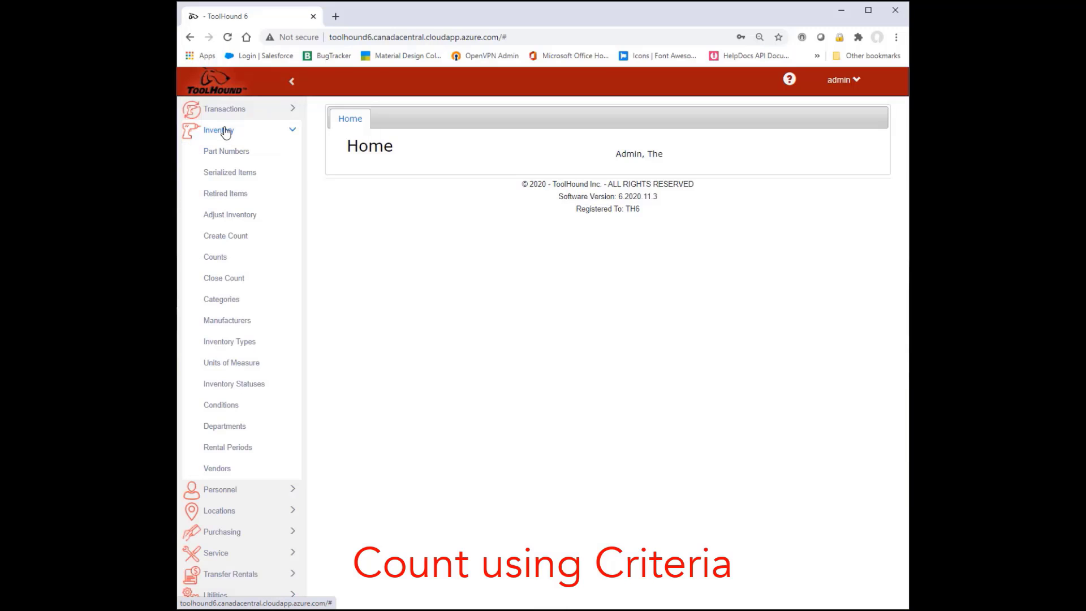
{"action": "left_click", "coordinate": [232, 238]}
{"action": "type", "text": "ount us"}
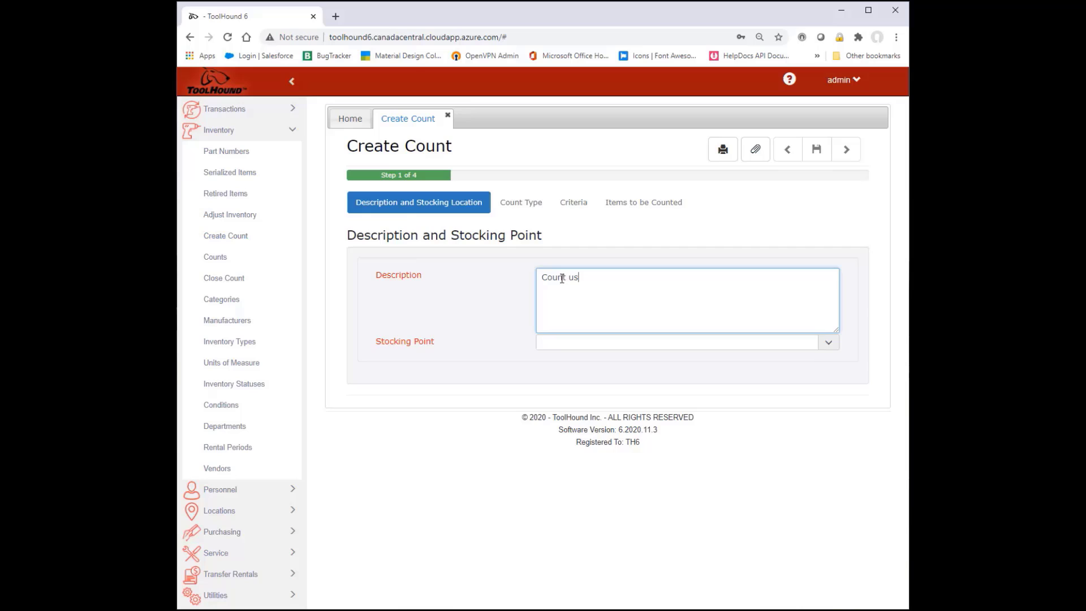
{"action": "type", "text": "ing criteria"}
{"action": "left_click", "coordinate": [835, 346]}
{"action": "left_click", "coordinate": [598, 367]}
{"action": "left_click", "coordinate": [528, 208]}
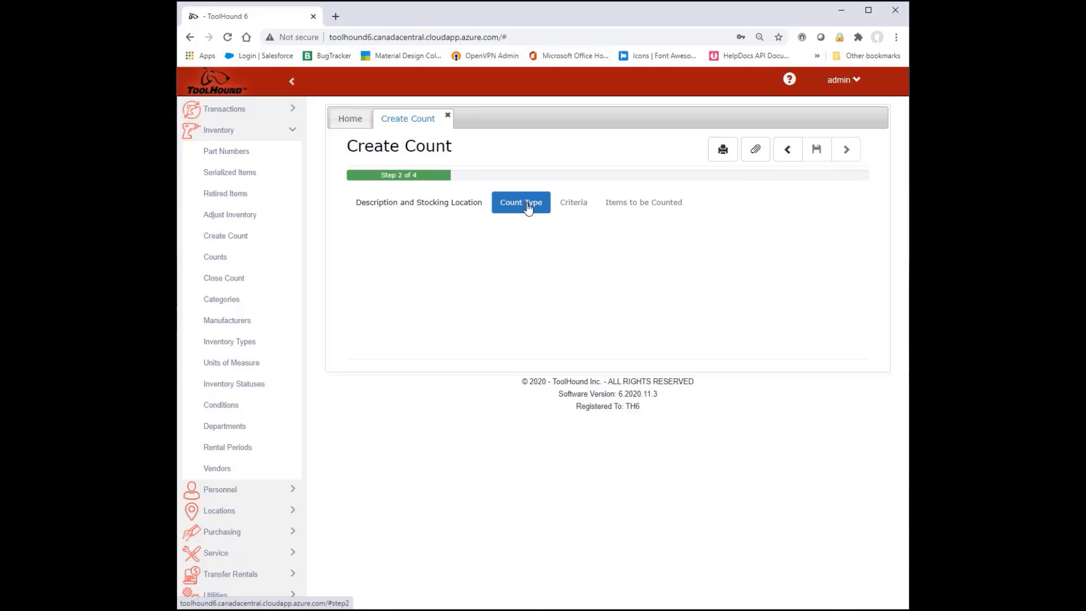
- Count with the criterion Category = PP and list the two matching items
{"action": "left_click", "coordinate": [371, 285]}
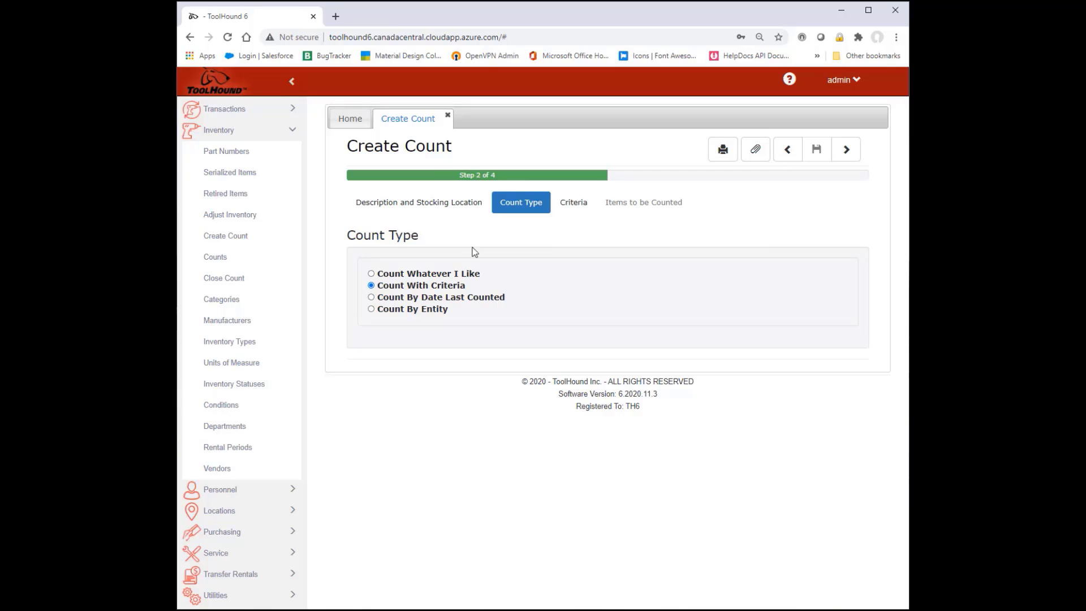
{"action": "left_click", "coordinate": [573, 203]}
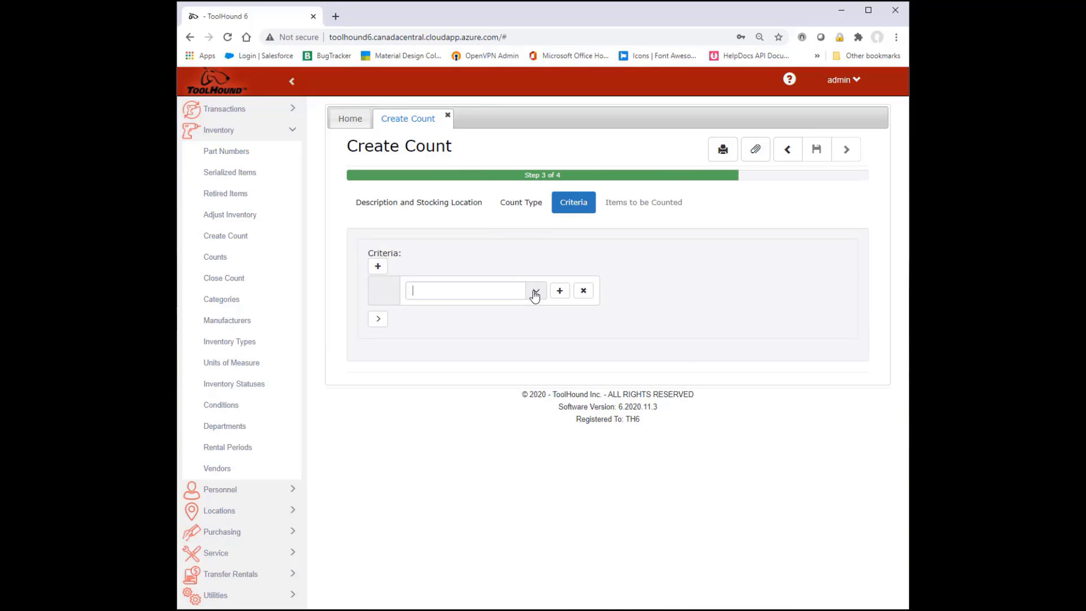
{"action": "left_click", "coordinate": [534, 292]}
{"action": "left_click", "coordinate": [475, 315]}
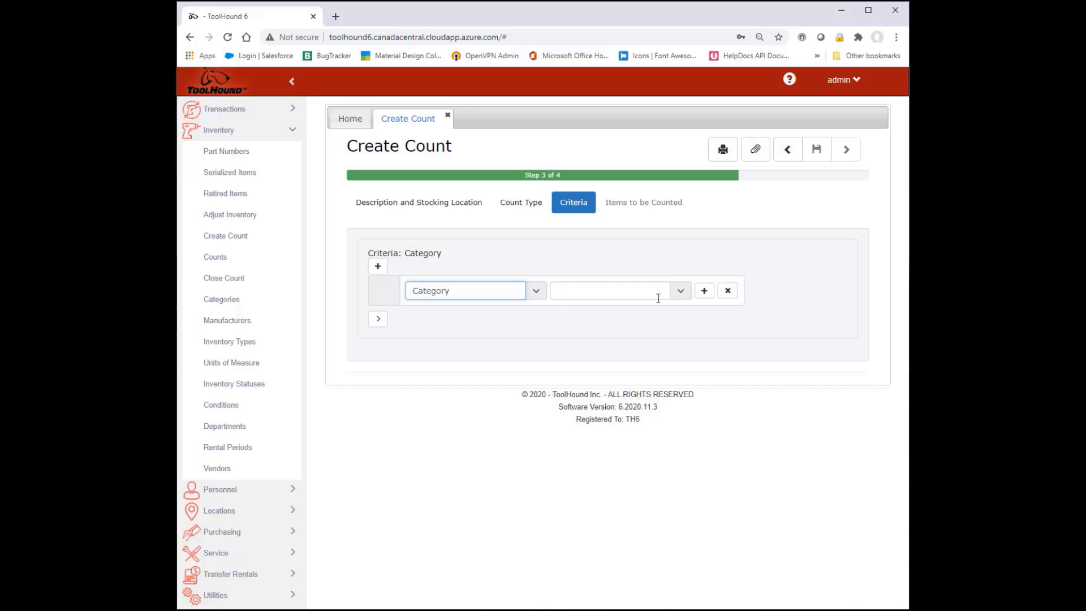
{"action": "left_click", "coordinate": [658, 298]}
{"action": "left_click", "coordinate": [584, 311]}
{"action": "left_click", "coordinate": [712, 290]}
{"action": "type", "text": "PPE"}
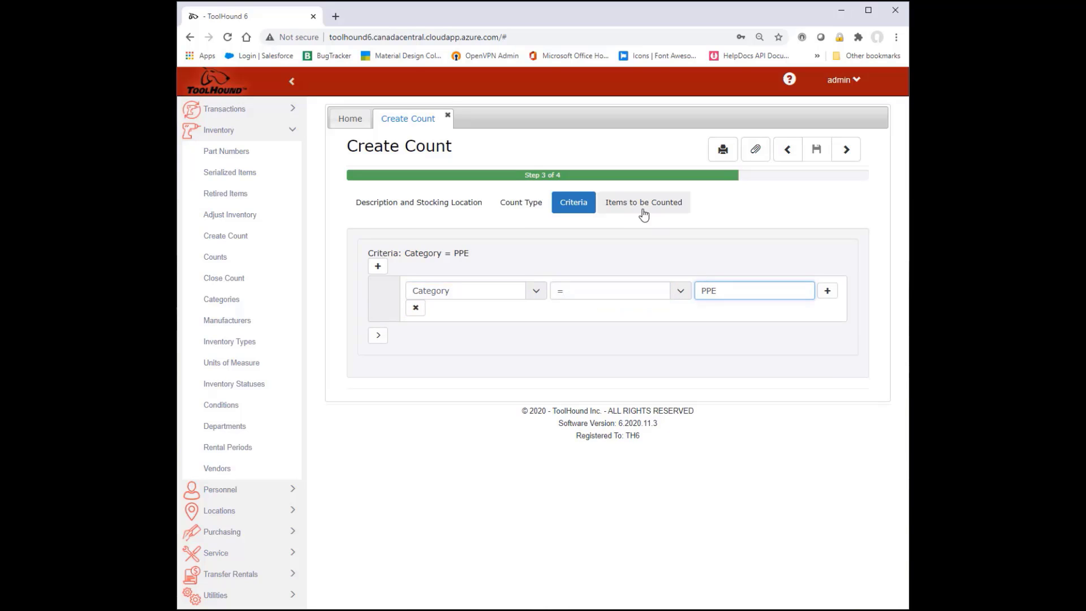
{"action": "left_click", "coordinate": [643, 212]}
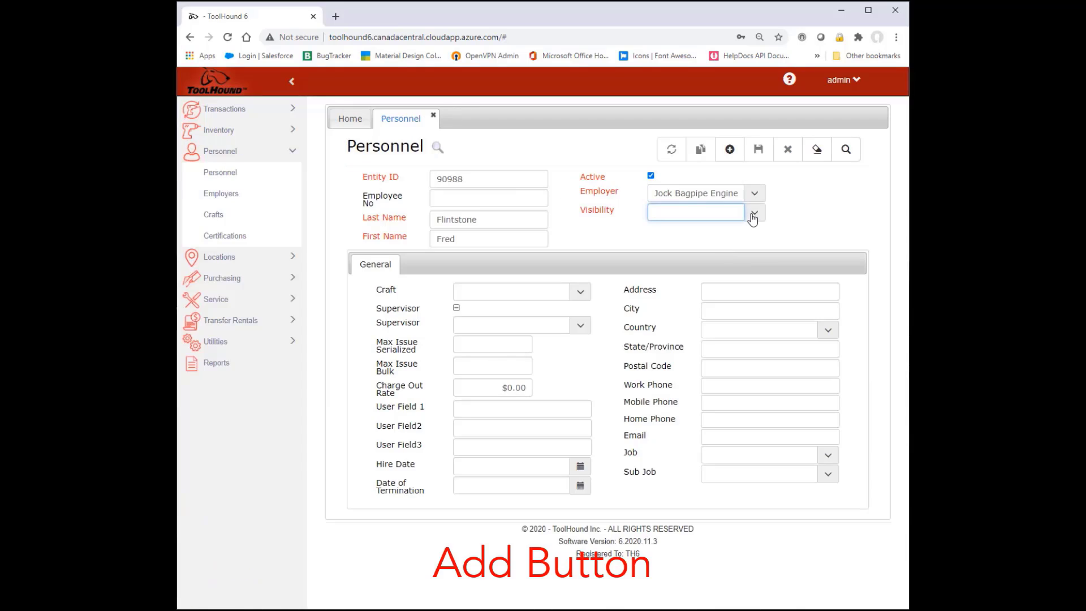
- Set visibility to Headquarters and save the person as a new personnel record
{"action": "left_click", "coordinate": [753, 215]}
{"action": "left_click", "coordinate": [679, 249]}
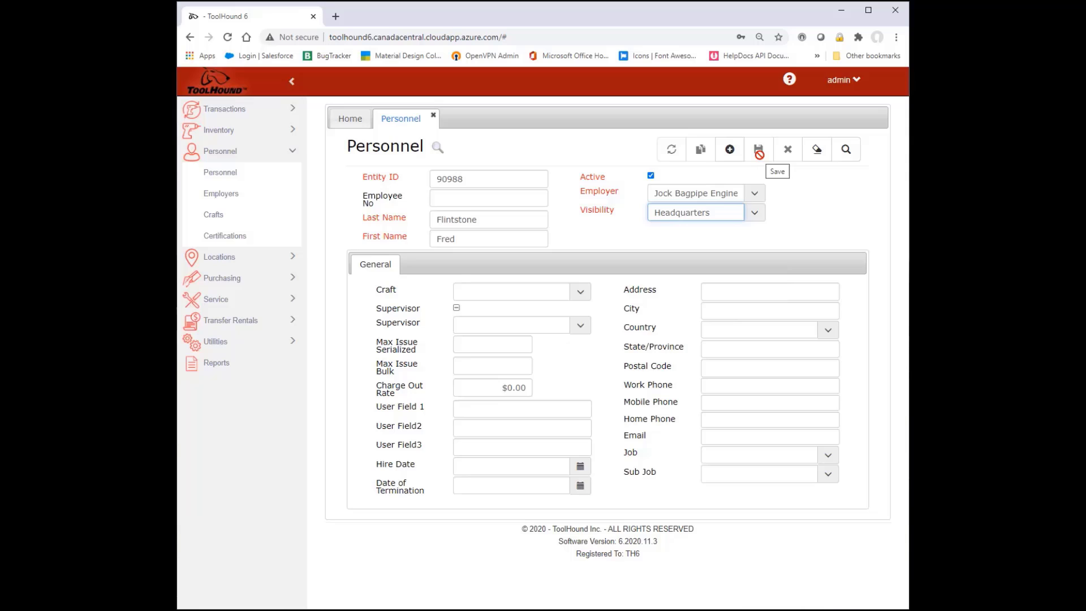
{"action": "left_click", "coordinate": [730, 151]}
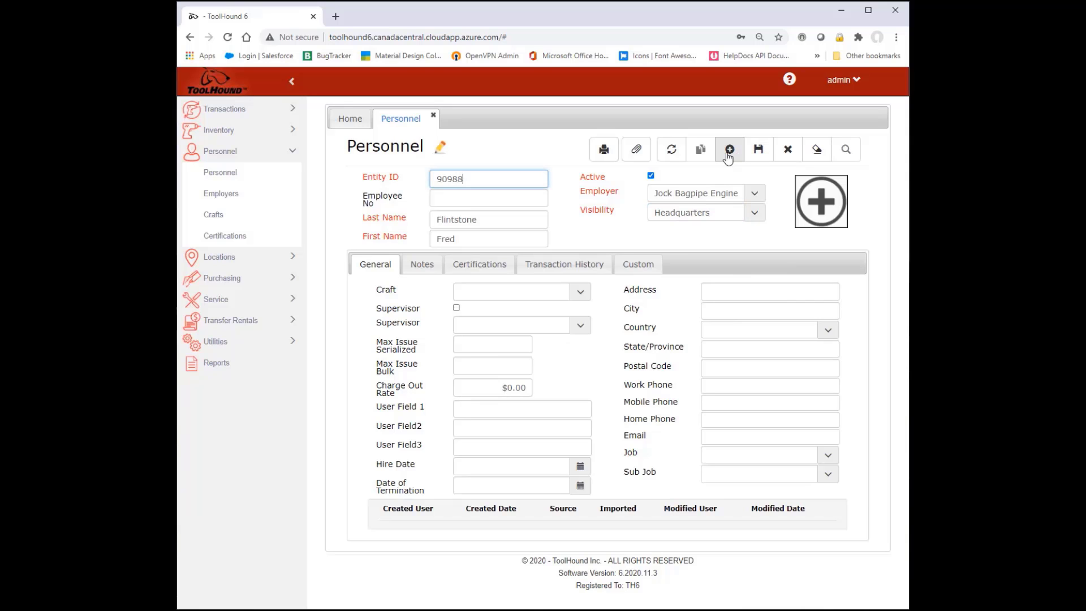
{"action": "left_click", "coordinate": [757, 153]}
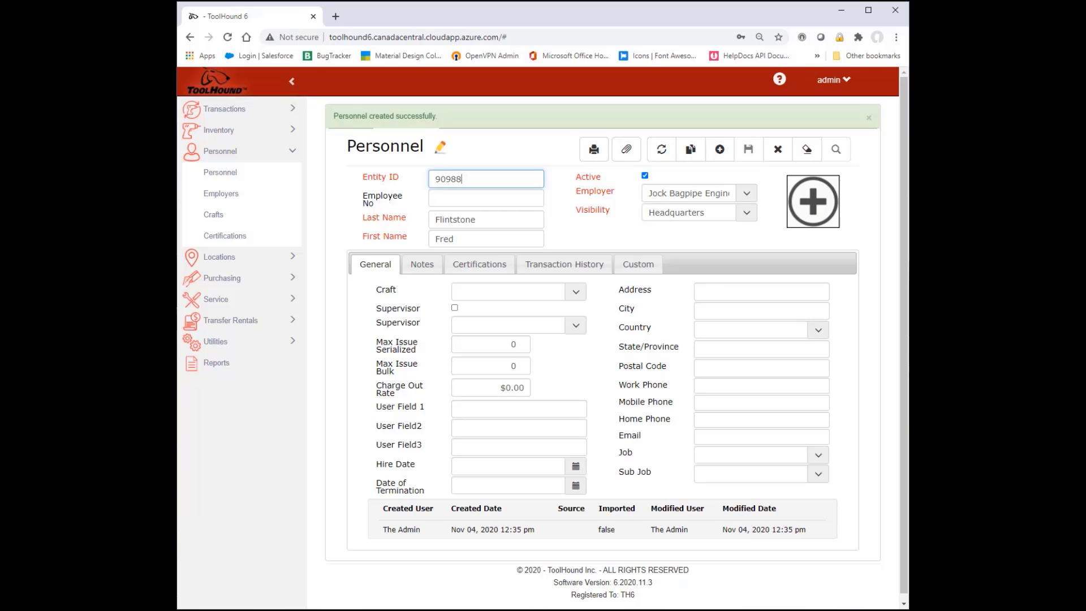